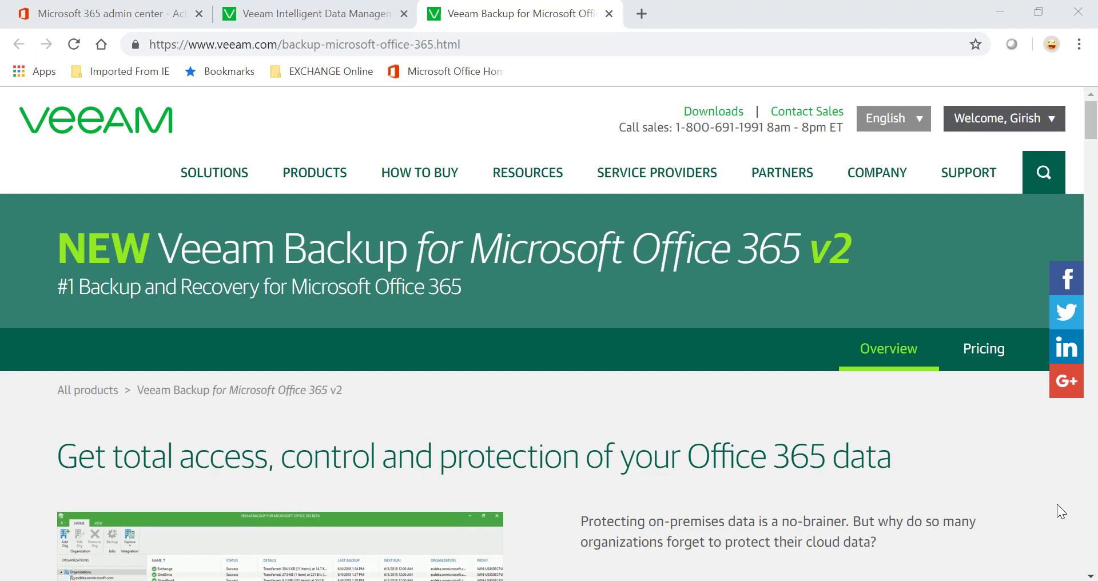
# Scroll through the Veeam Backup for Microsoft Office 365 v2 product page in Chrome
pyautogui.scroll(-2, 1058, 504)
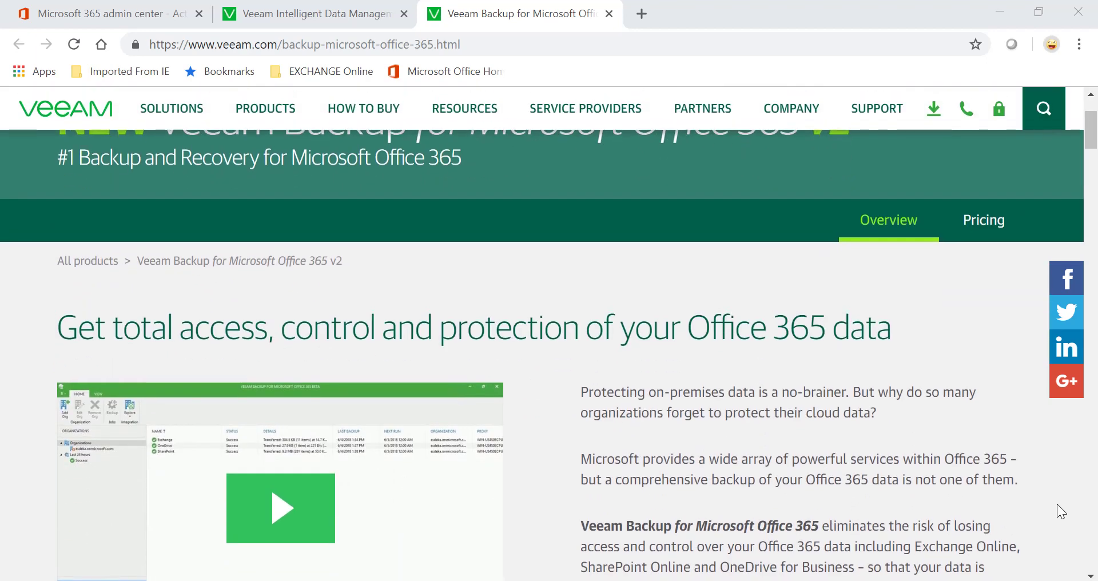
pyautogui.scroll(1, 1057, 504)
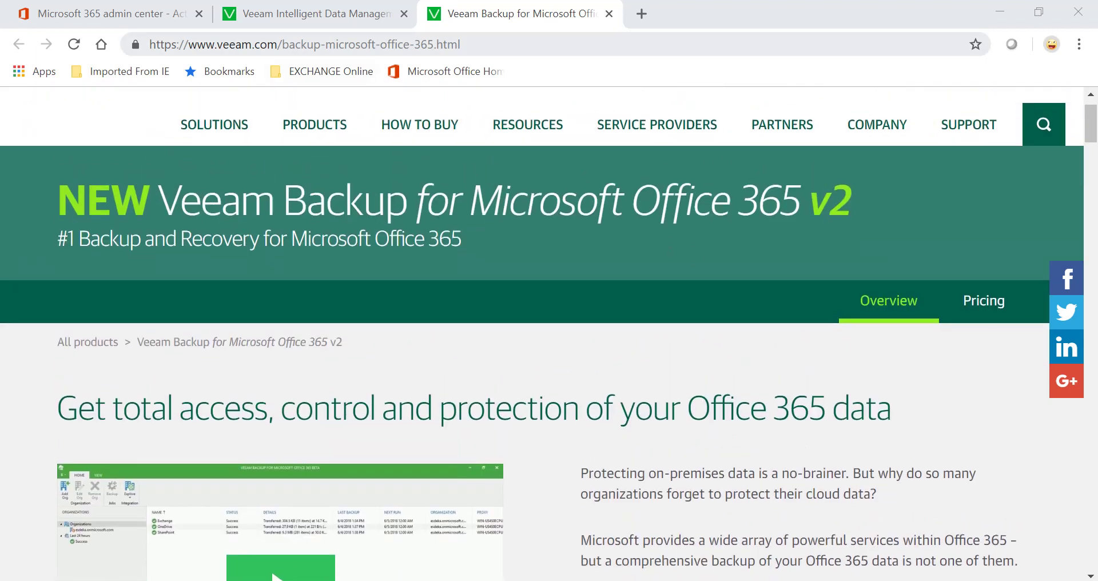
pyautogui.scroll(-7, 549, 334)
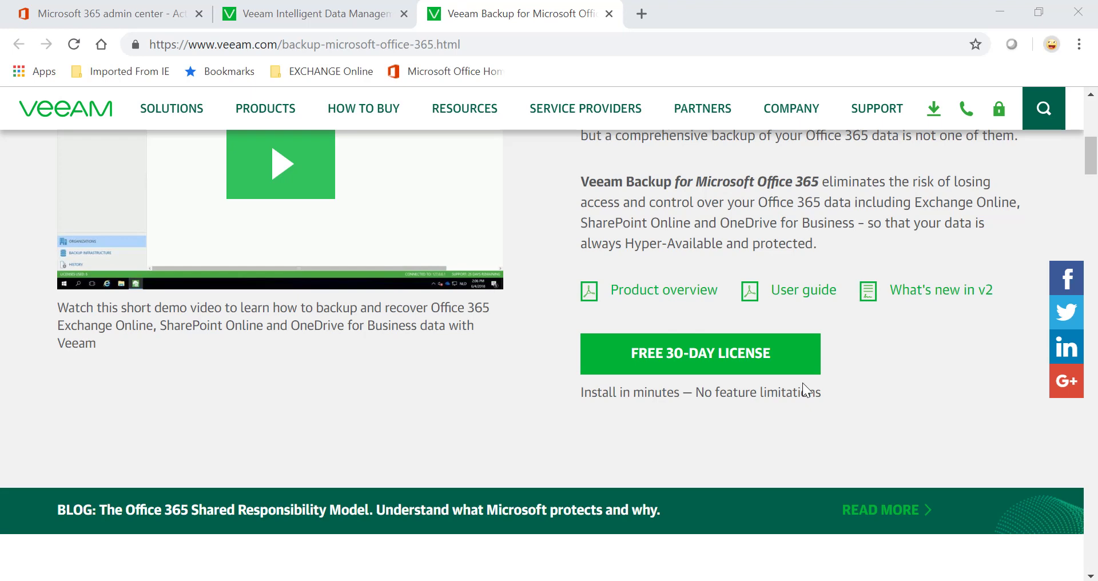
pyautogui.scroll(3, 860, 378)
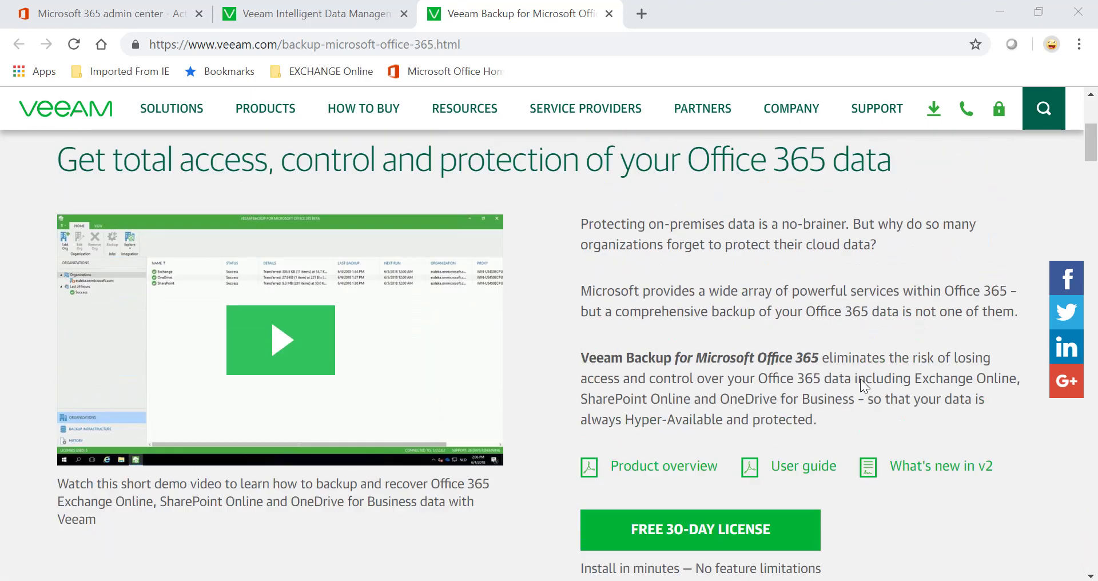
pyautogui.scroll(2, 860, 378)
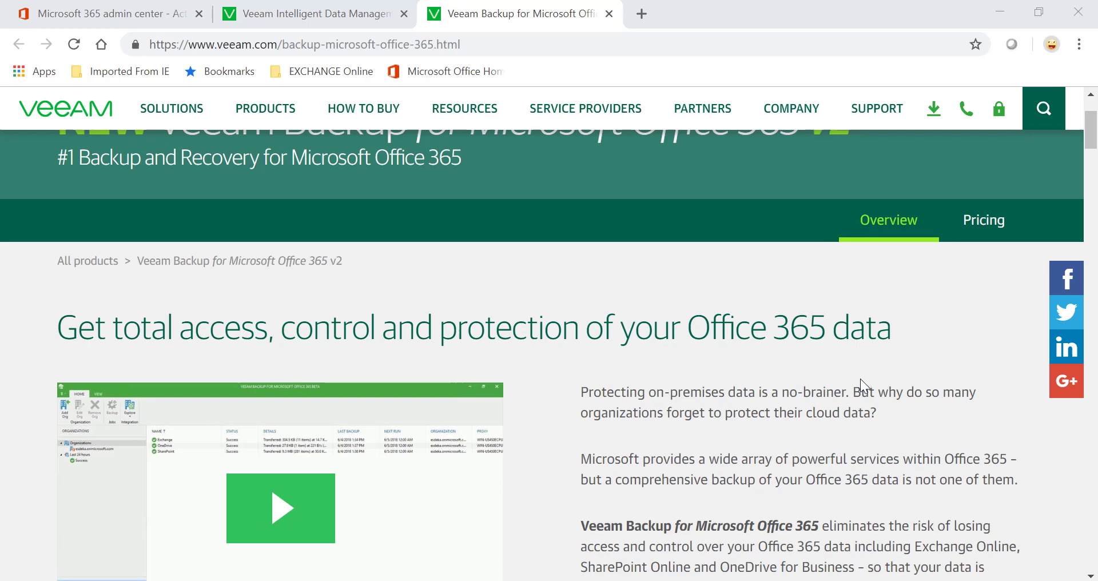
pyautogui.scroll(1, 861, 379)
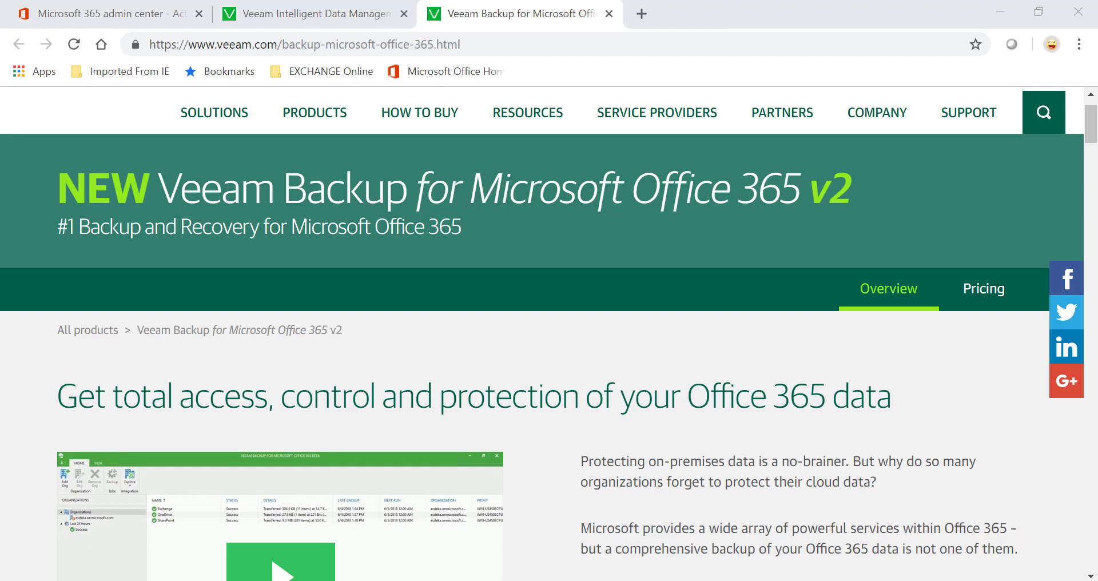
# In the VeeamBackupOffice365_2.0.0.567 archive, review the Exchange and SharePoint packages, then select Veeam.Backup365
pyautogui.click(412, 503)
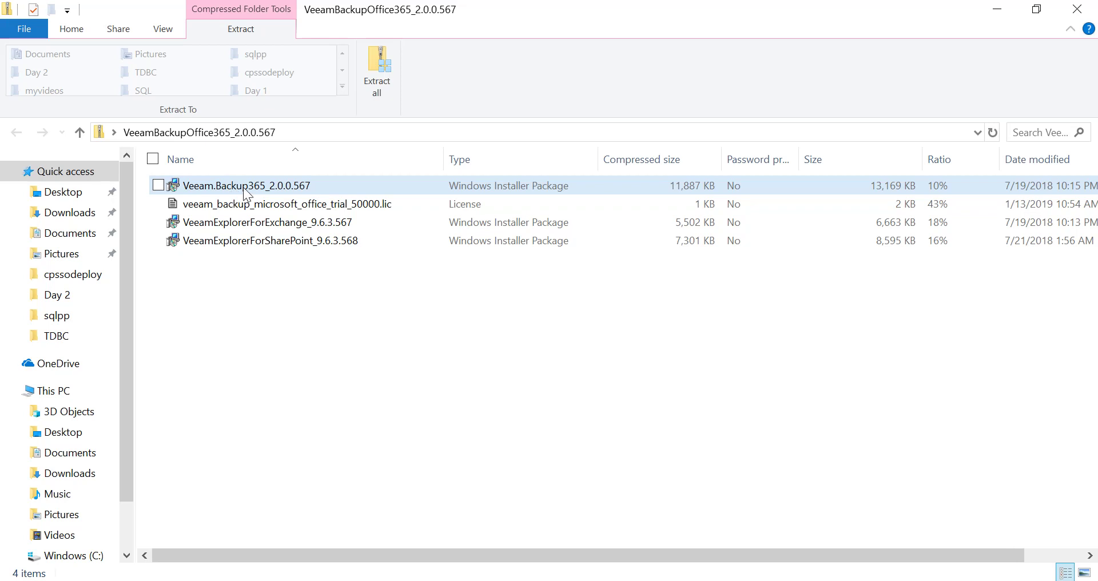
pyautogui.click(243, 227)
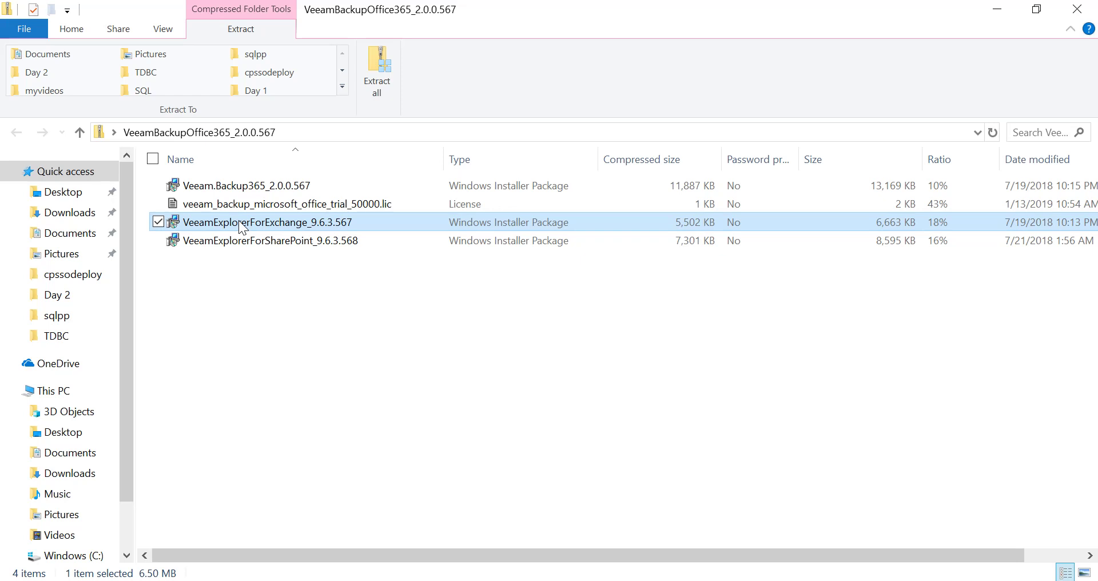
pyautogui.click(257, 247)
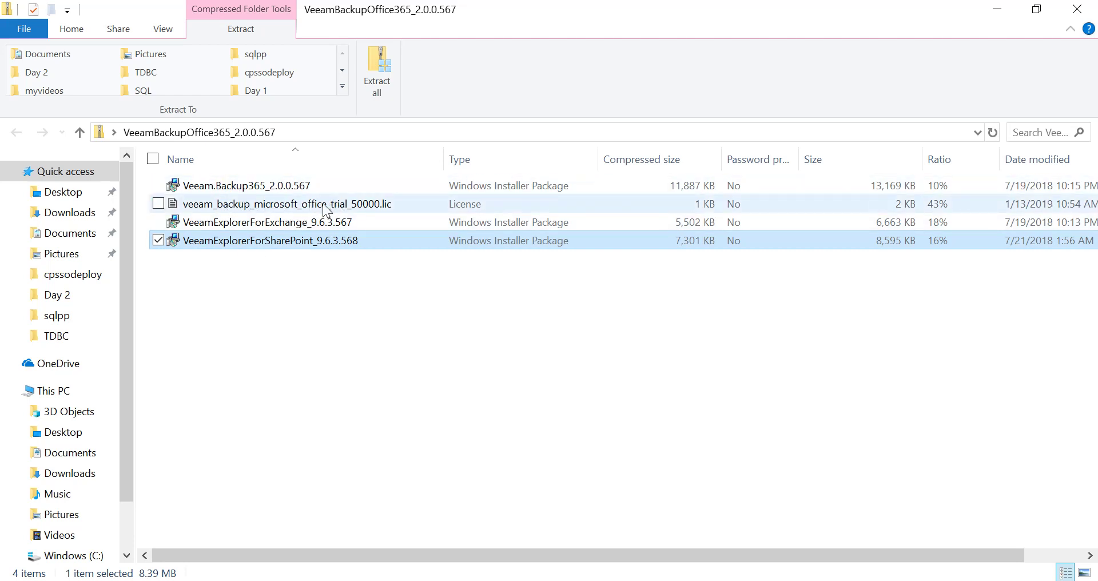
pyautogui.click(276, 188)
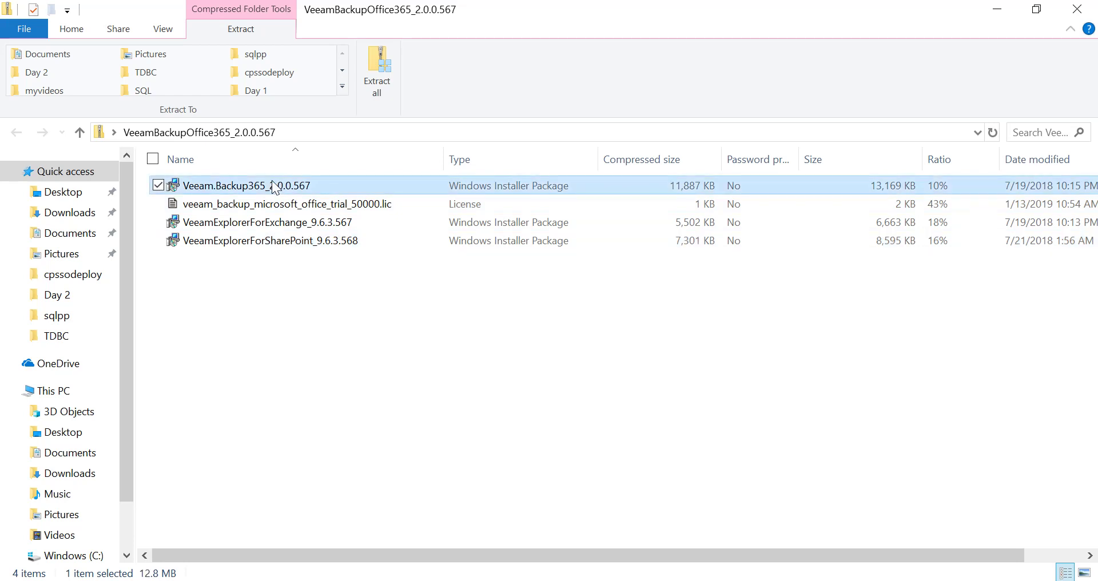
# Install the Veeam.Backup365_2.0.0.567 package, accepting the licence and keeping default features and location
pyautogui.hotkey('shift', 'F10')
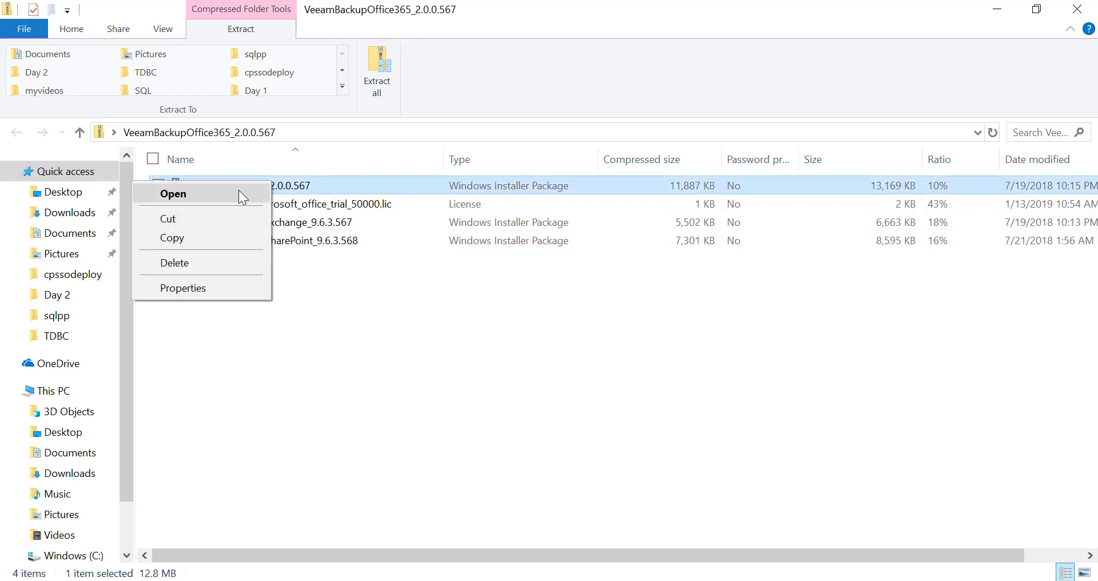
pyautogui.click(239, 193)
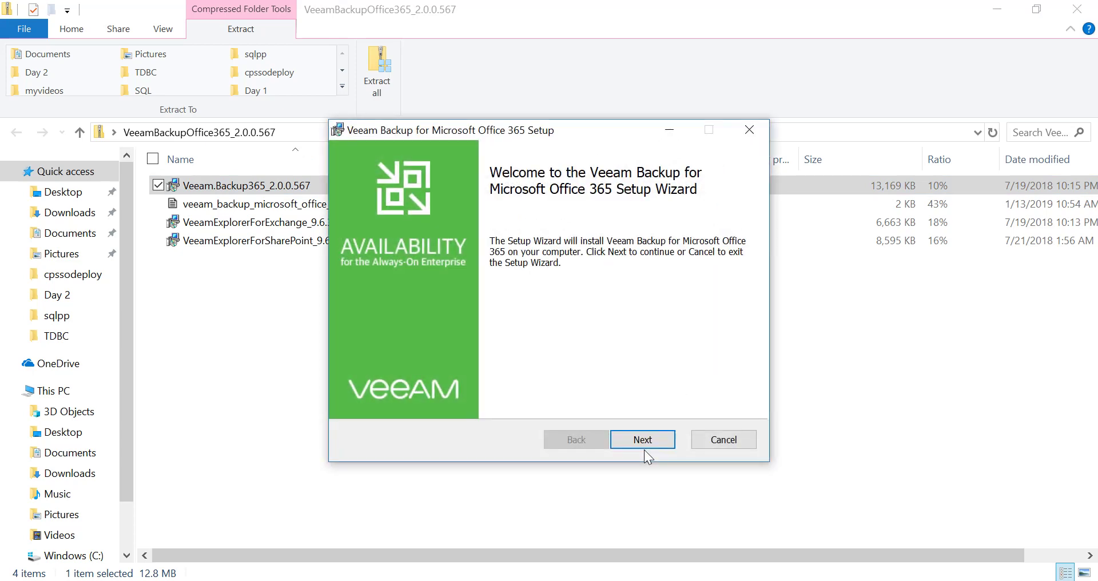
pyautogui.click(643, 441)
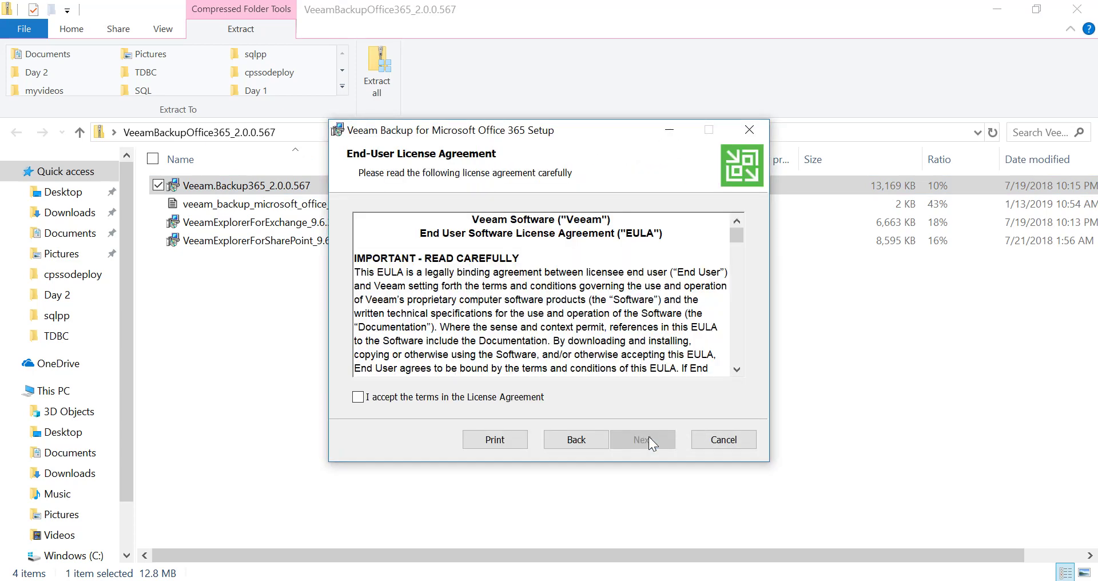
pyautogui.click(361, 400)
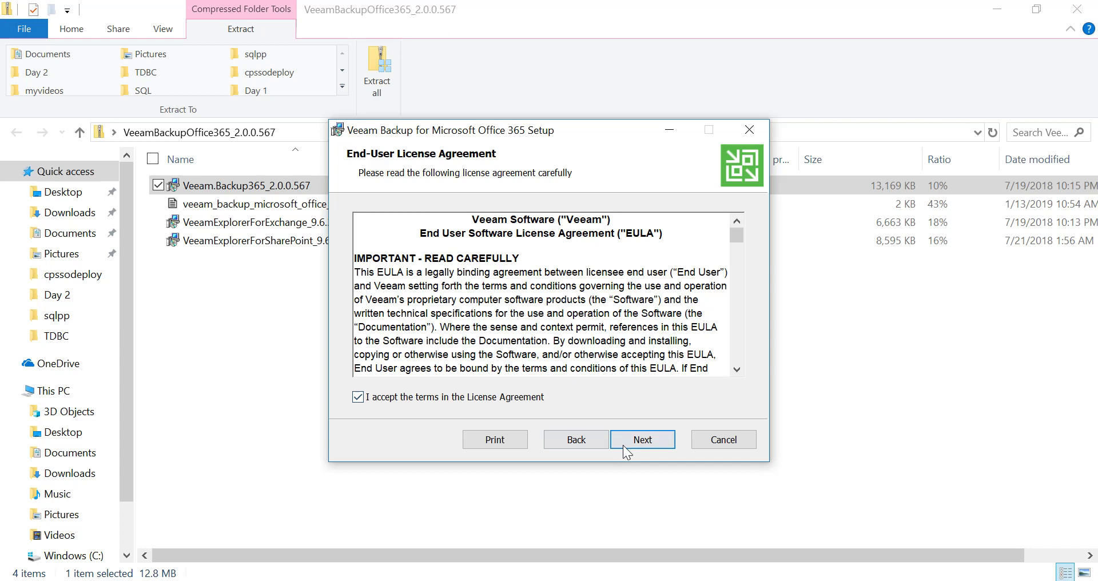
pyautogui.click(643, 439)
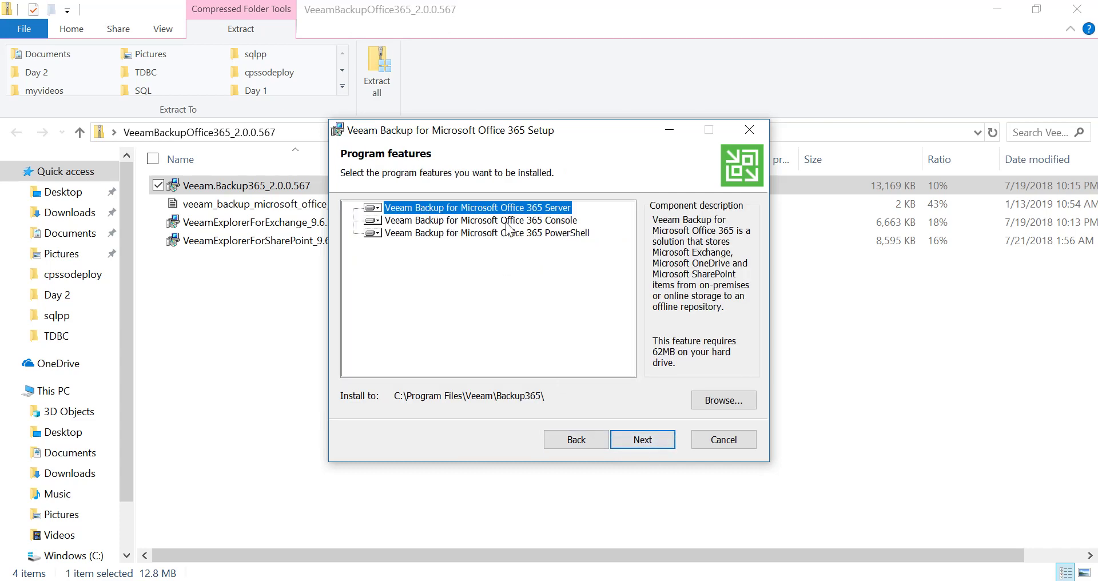
pyautogui.click(647, 448)
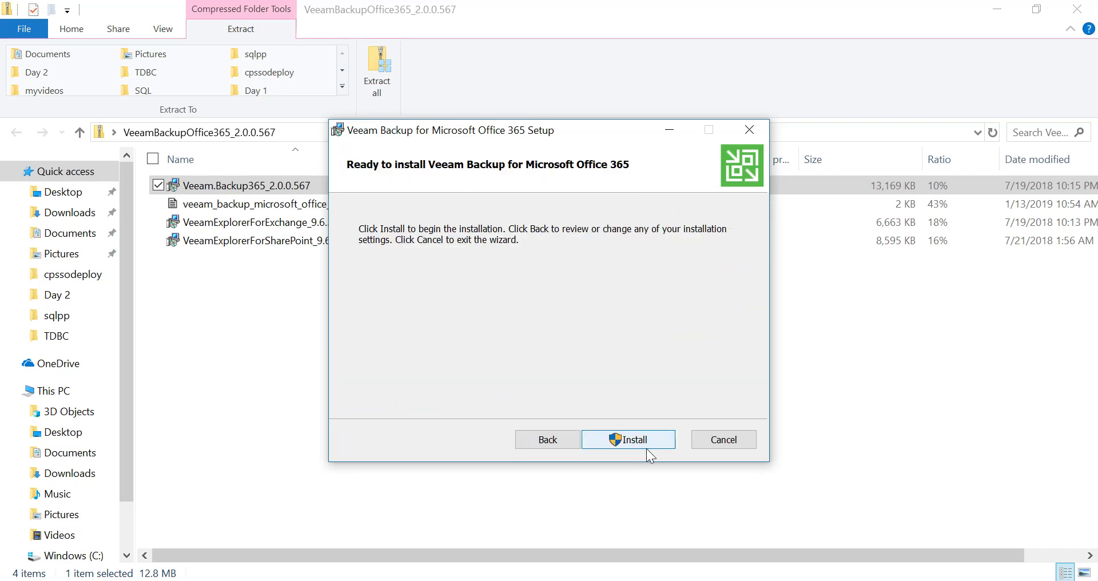
pyautogui.click(646, 440)
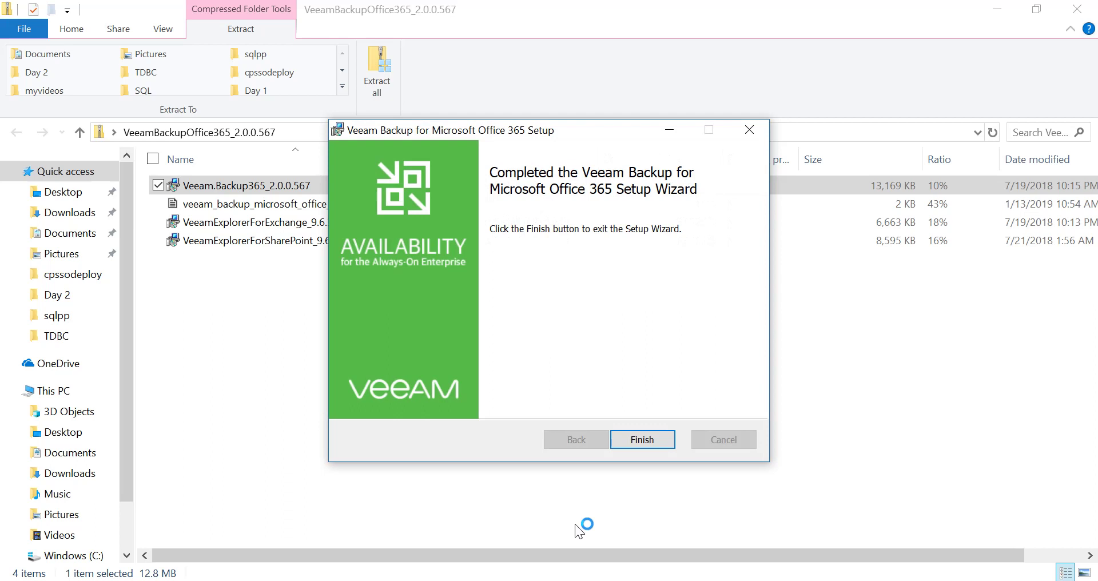
pyautogui.click(643, 439)
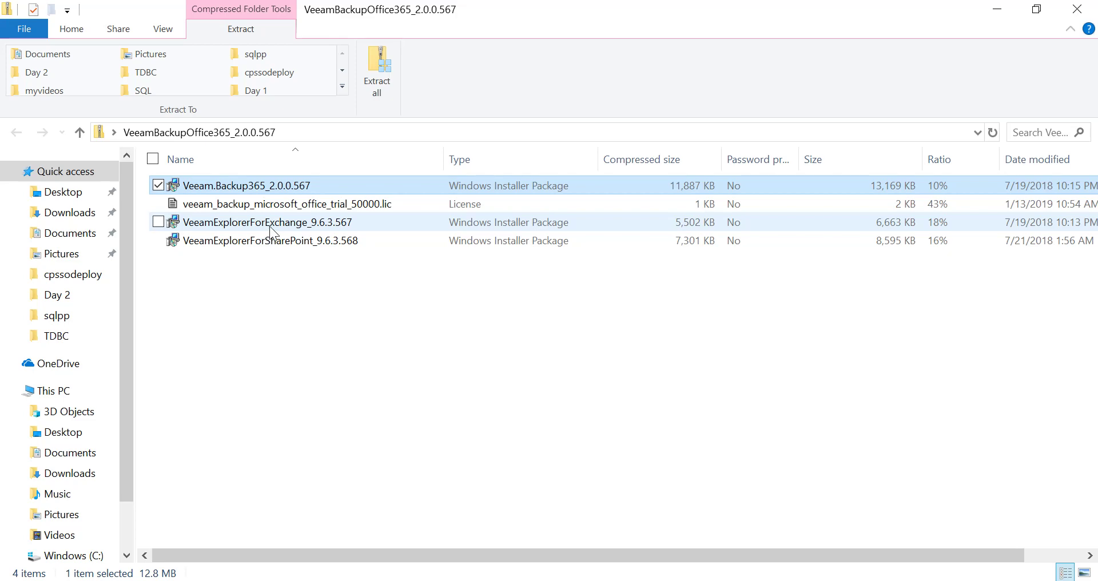
# Install the VeeamExplorerForExchange_9.6.3.567 package, accepting the EULA and keeping default features and location
pyautogui.click(269, 226)
pyautogui.rightClick(269, 225)
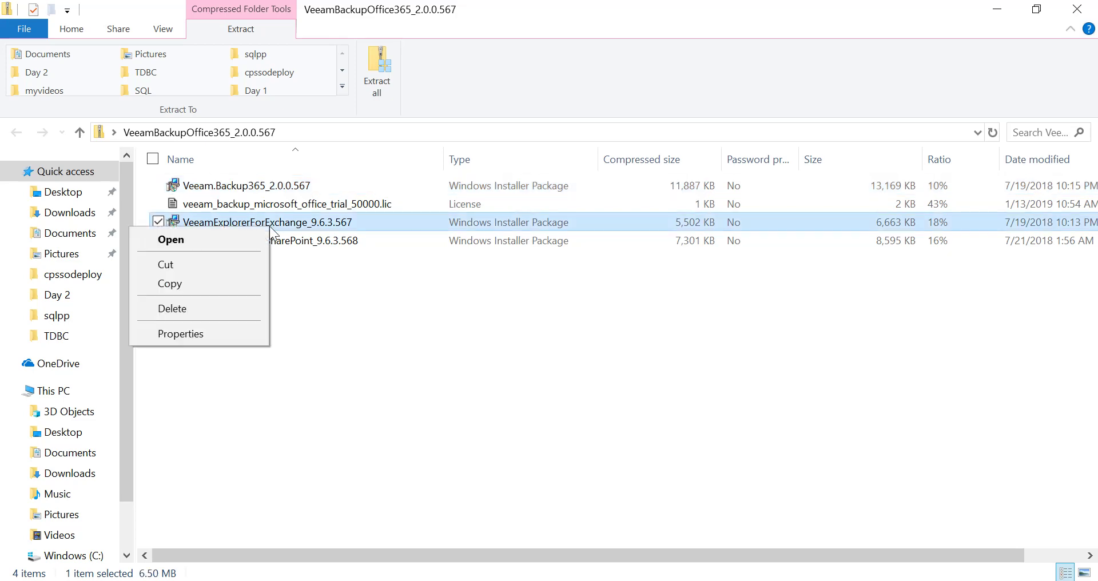
pyautogui.click(246, 233)
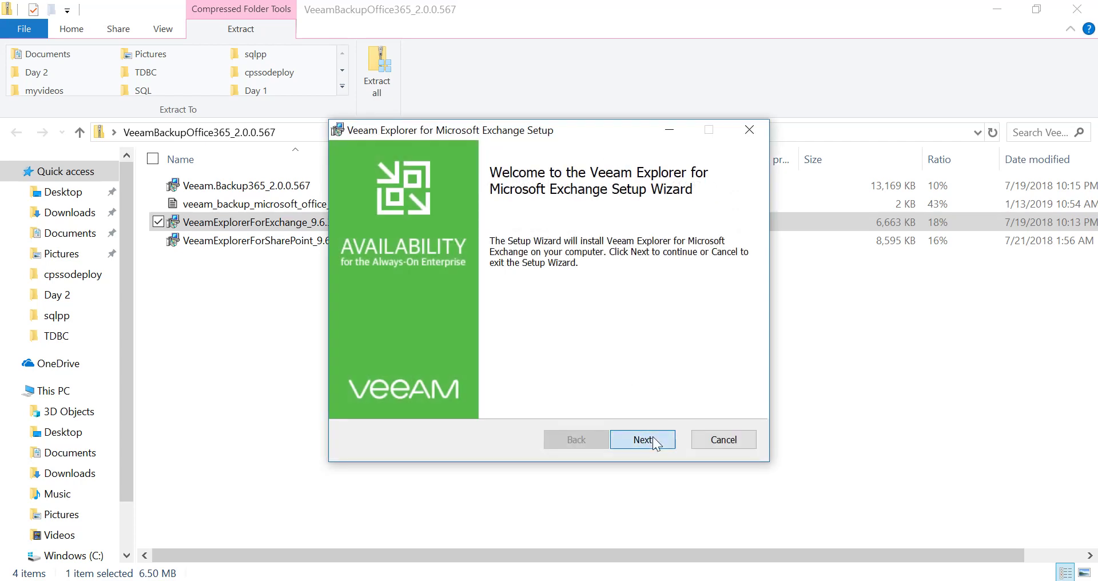
pyautogui.click(653, 438)
pyautogui.click(358, 397)
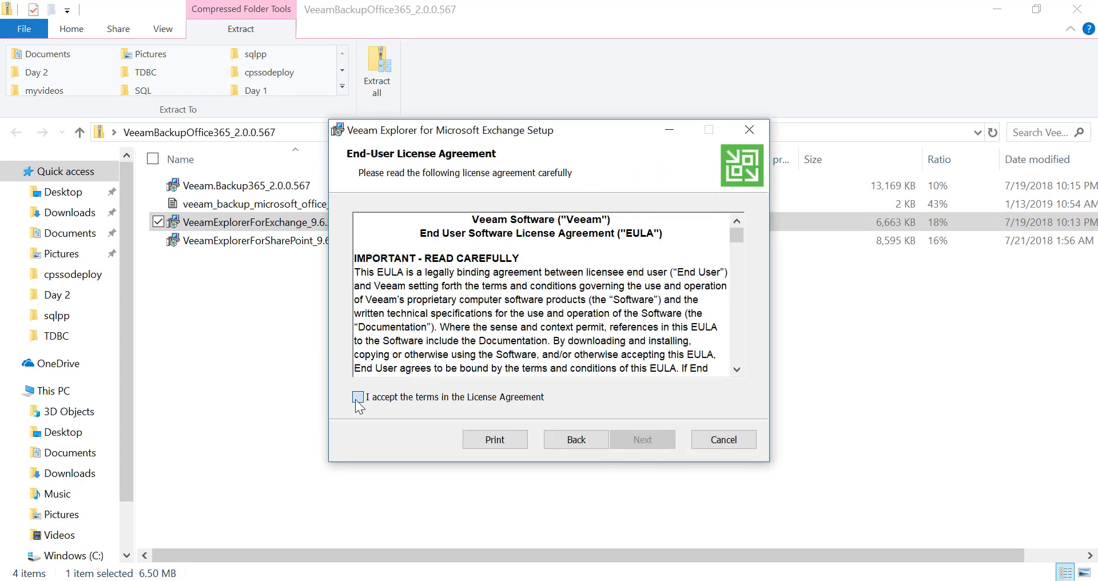
pyautogui.click(641, 442)
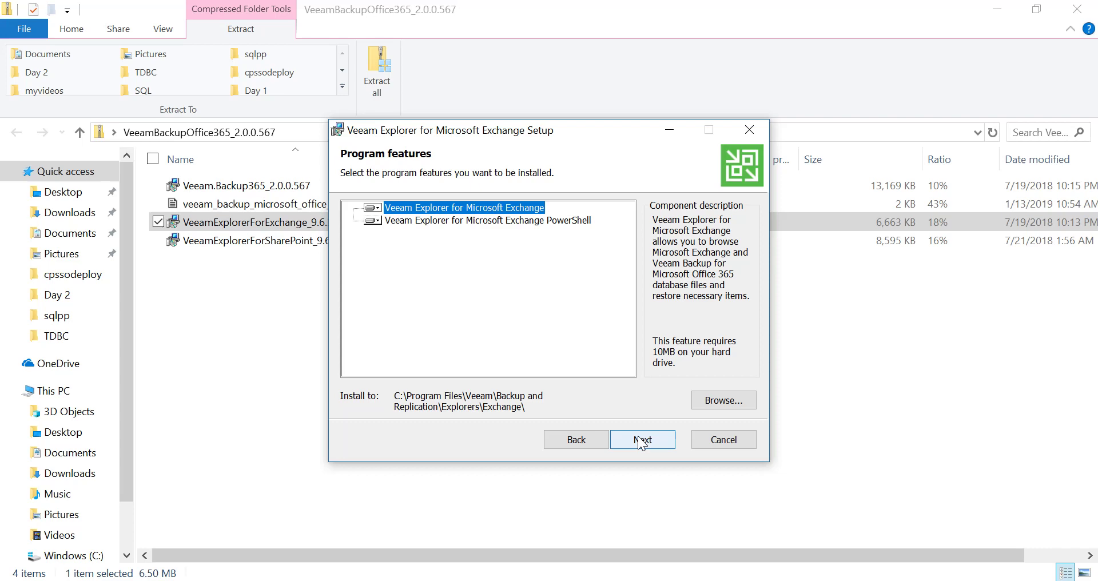
pyautogui.click(641, 442)
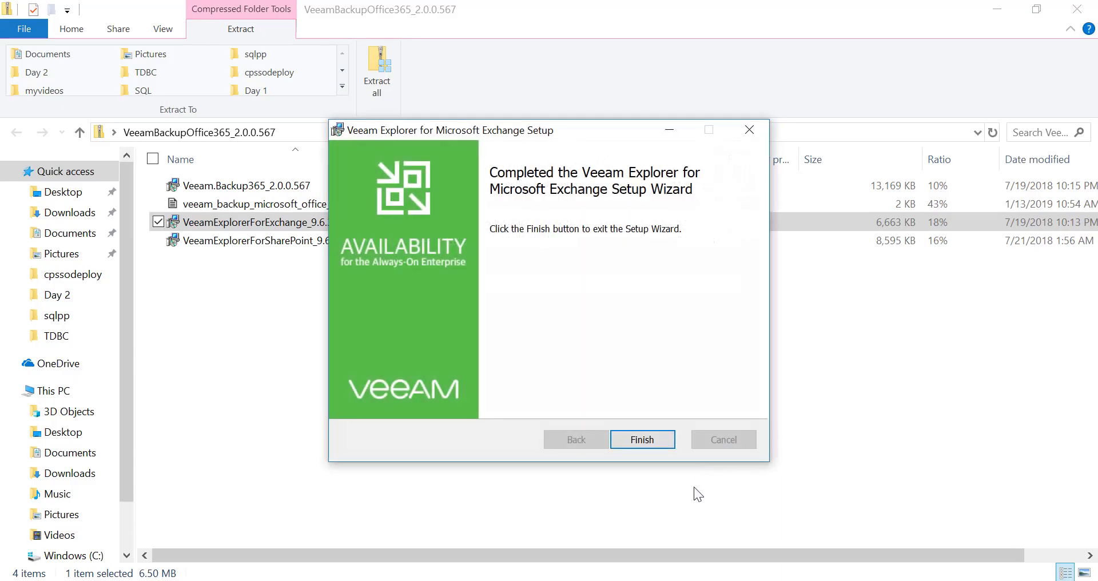
pyautogui.click(631, 445)
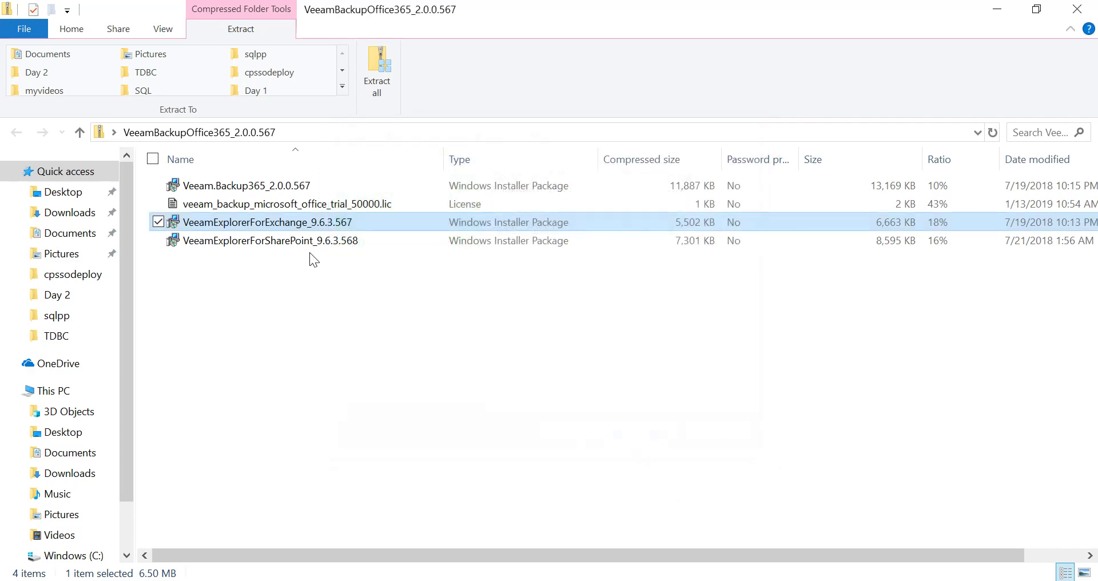
pyautogui.click(301, 239)
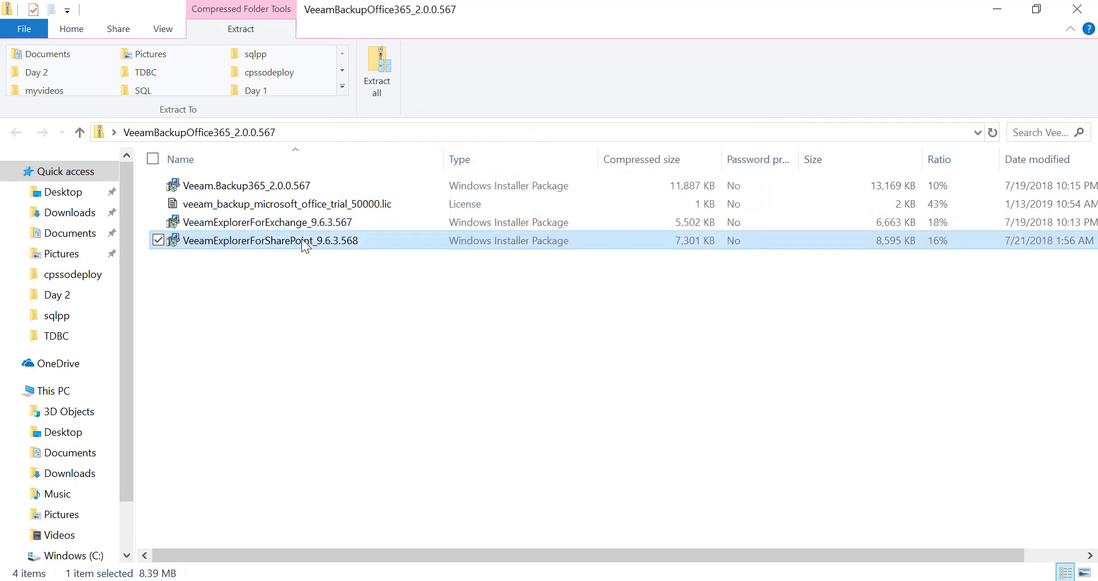
# Run the VeeamExplorerForSharePoint package, accept the licence, and install with default features
pyautogui.rightClick(301, 239)
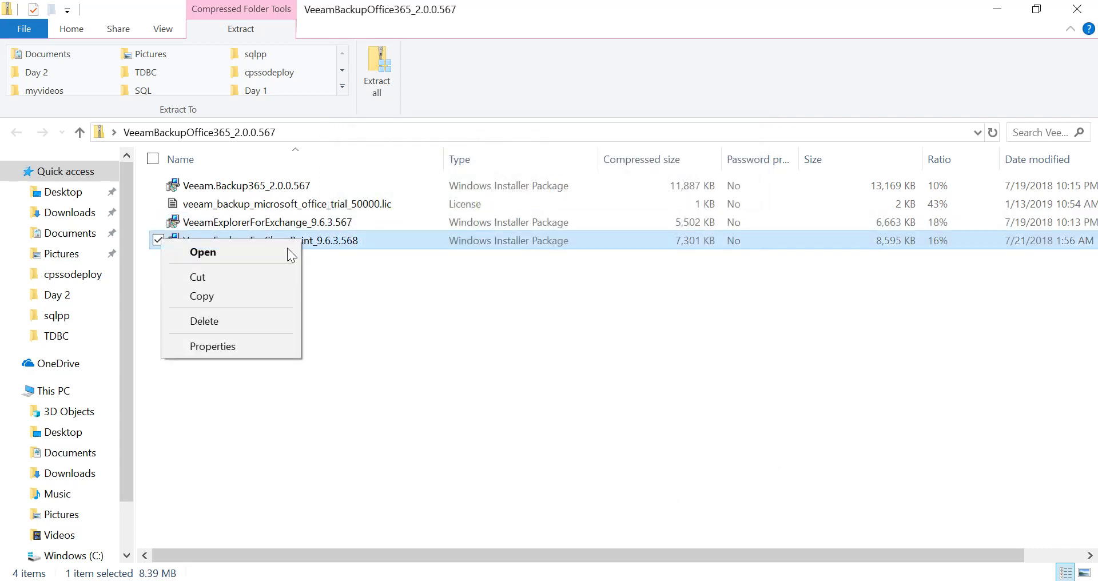
pyautogui.click(246, 259)
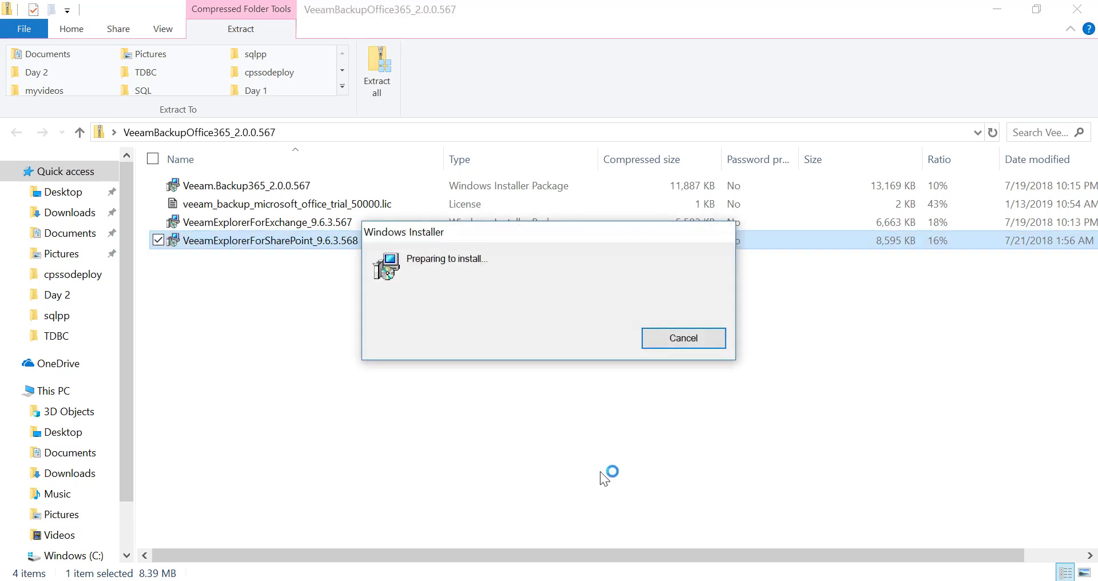
pyautogui.click(651, 435)
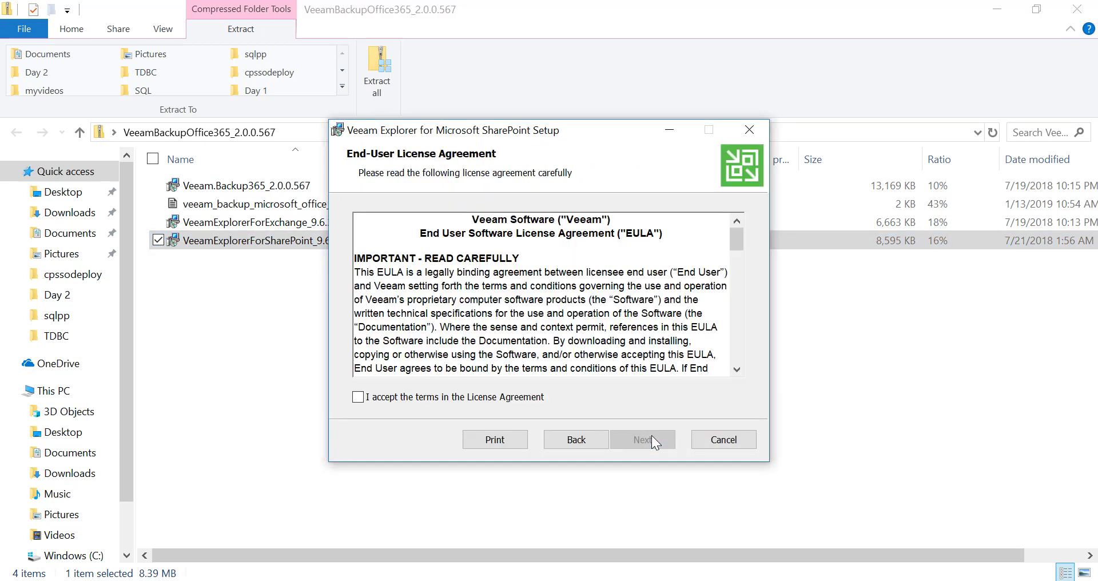
pyautogui.click(358, 397)
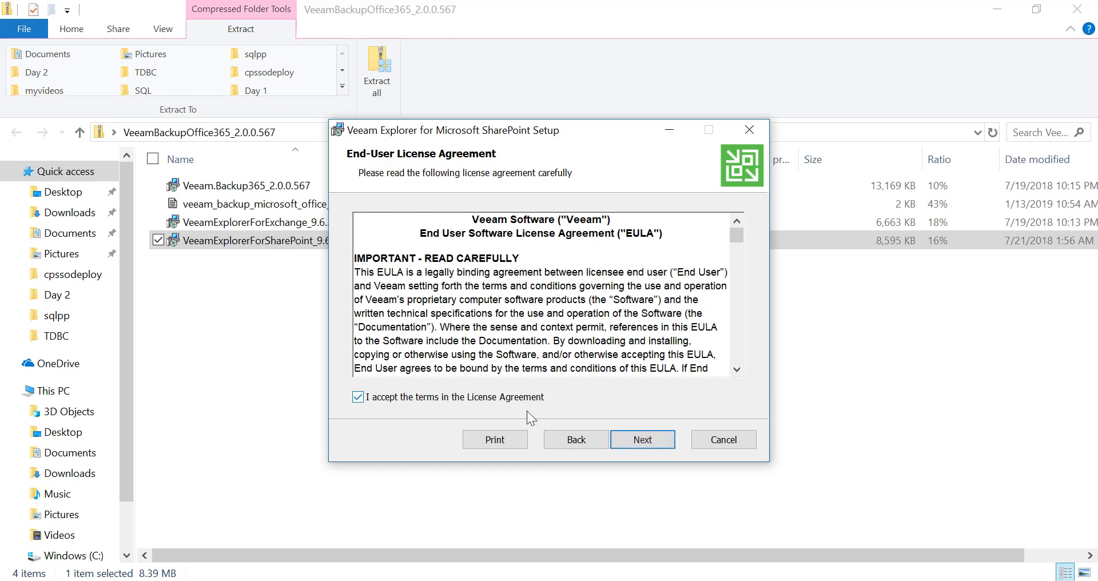
pyautogui.click(643, 439)
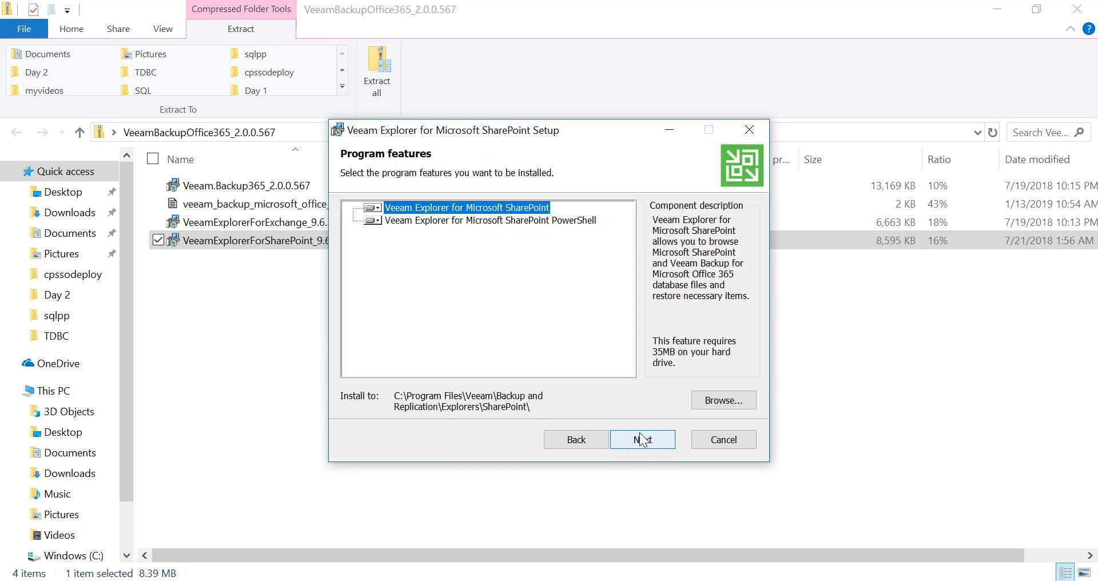
pyautogui.click(641, 439)
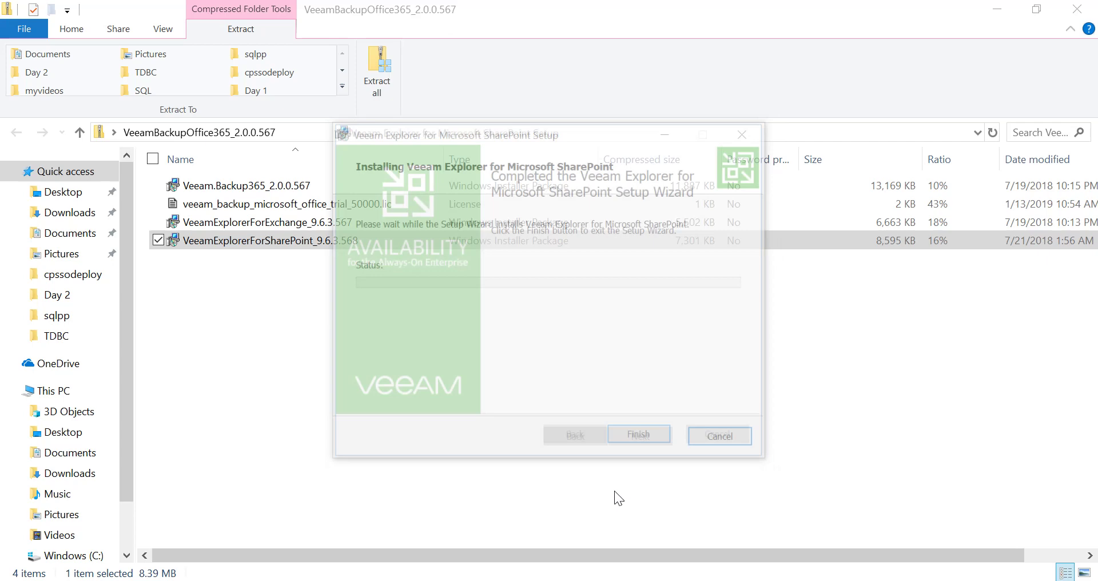
pyautogui.click(641, 439)
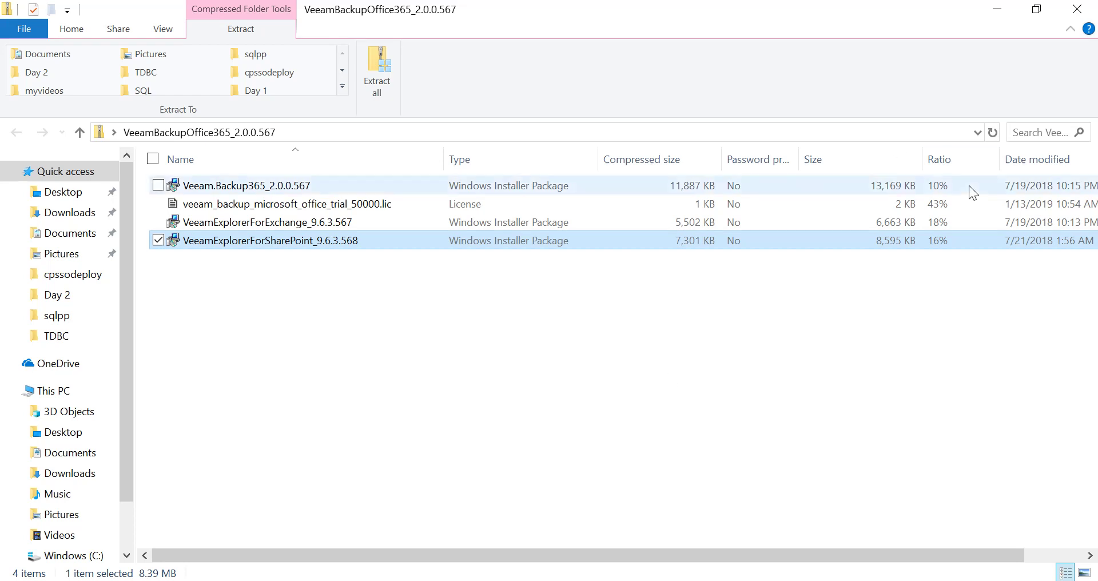
# Minimize Explorer and Chrome, then launch the Veeam Backup desktop shortcut to reach the 127.0.0.1:9191 prompt
pyautogui.click(997, 12)
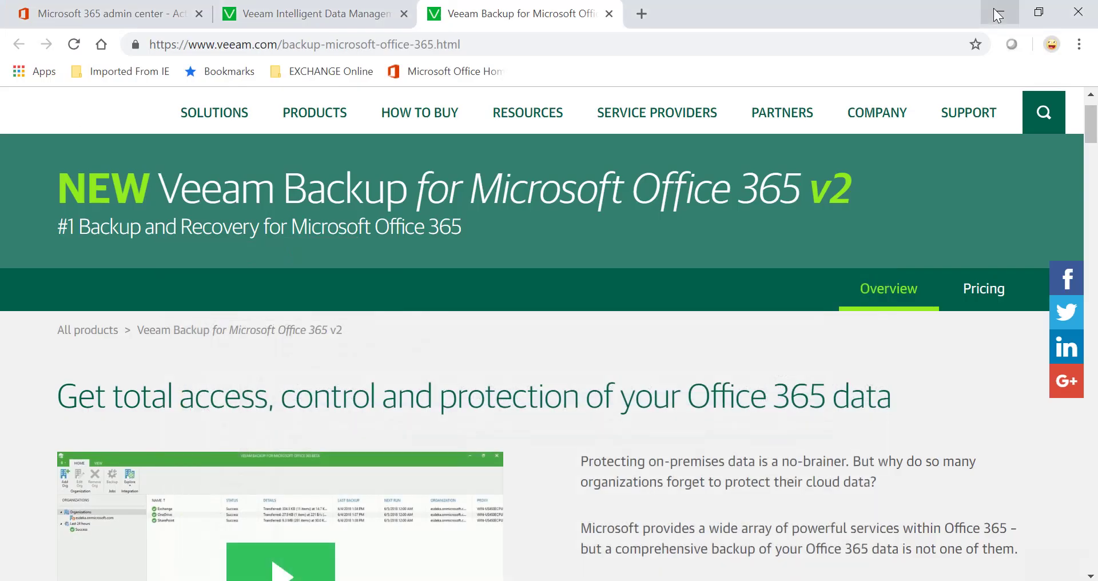
pyautogui.click(998, 13)
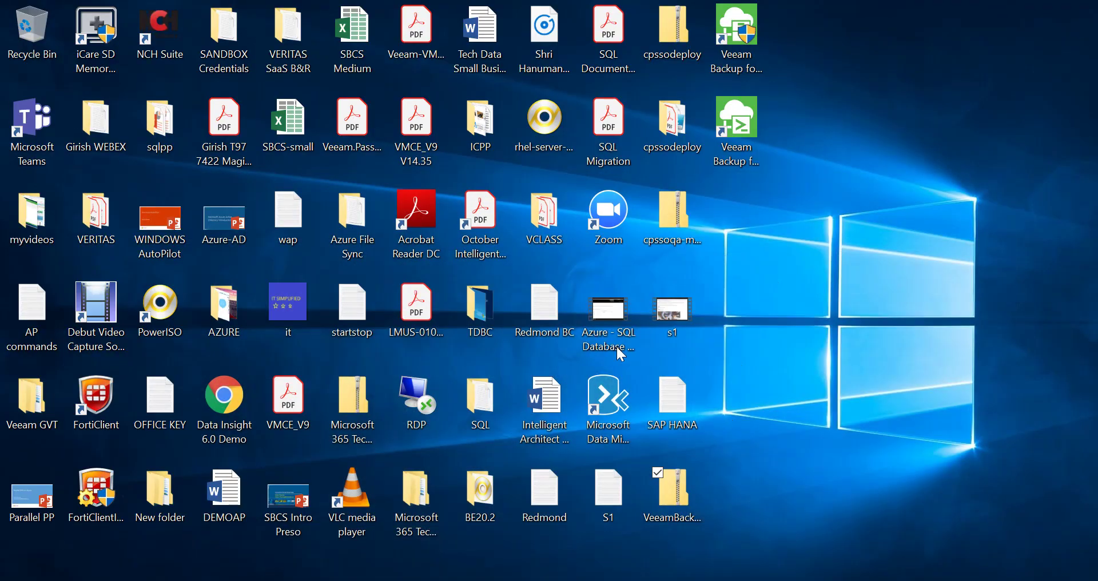
pyautogui.rightClick(739, 55)
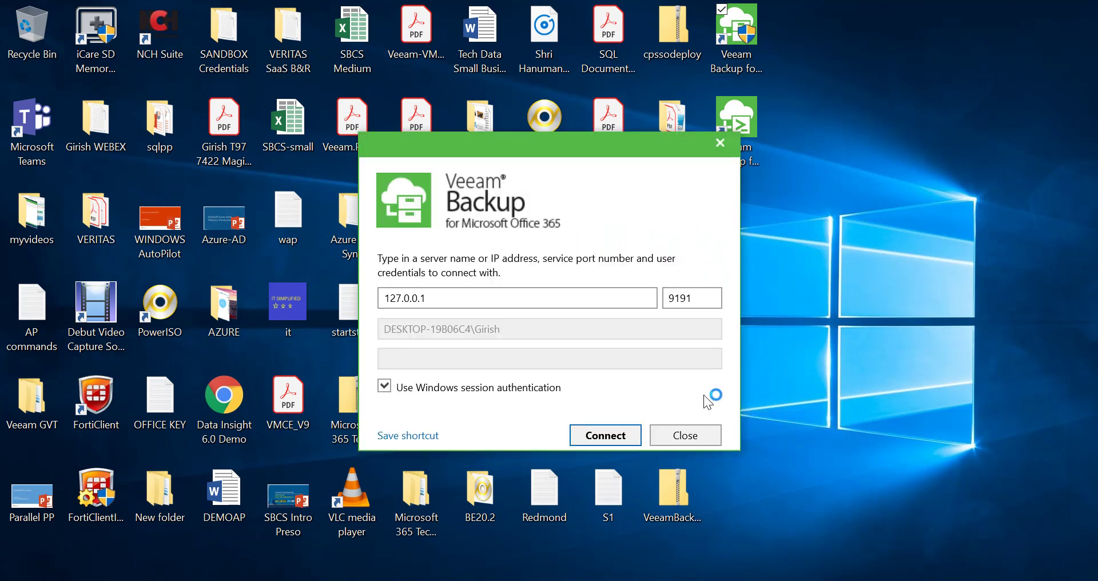
# Connect to 127.0.0.1 using the Windows session, declining the licence install
pyautogui.click(606, 436)
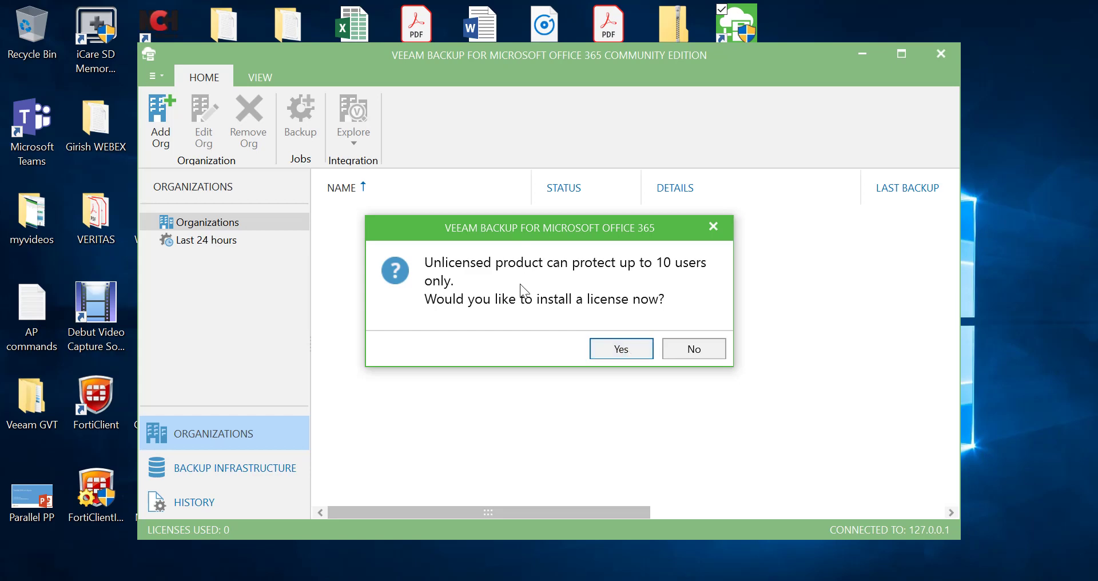
pyautogui.click(695, 350)
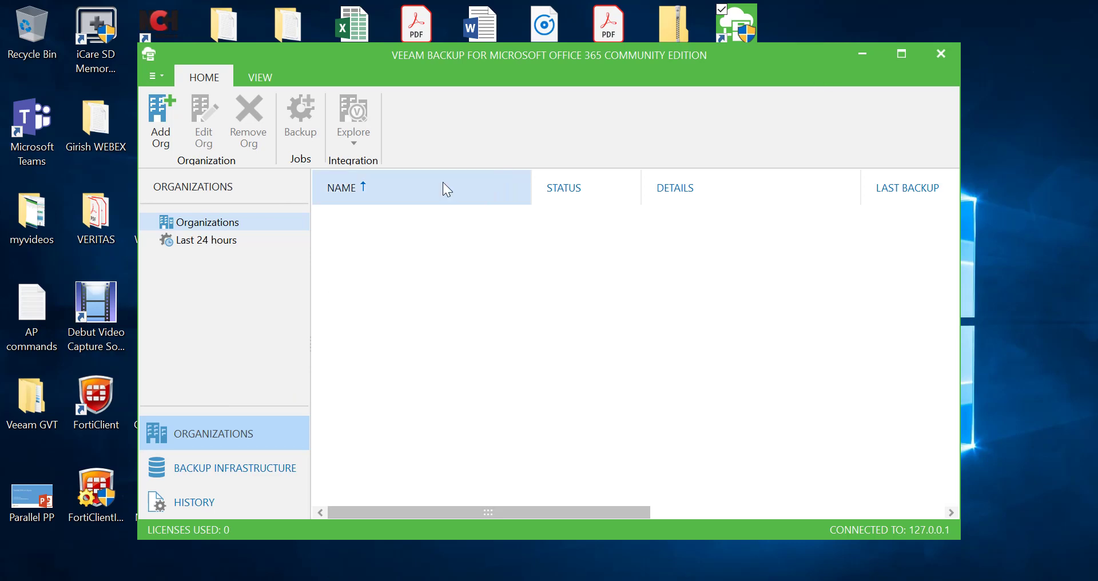
# Start adding an organization with Microsoft Office 365 as the deployment type
pyautogui.click(162, 137)
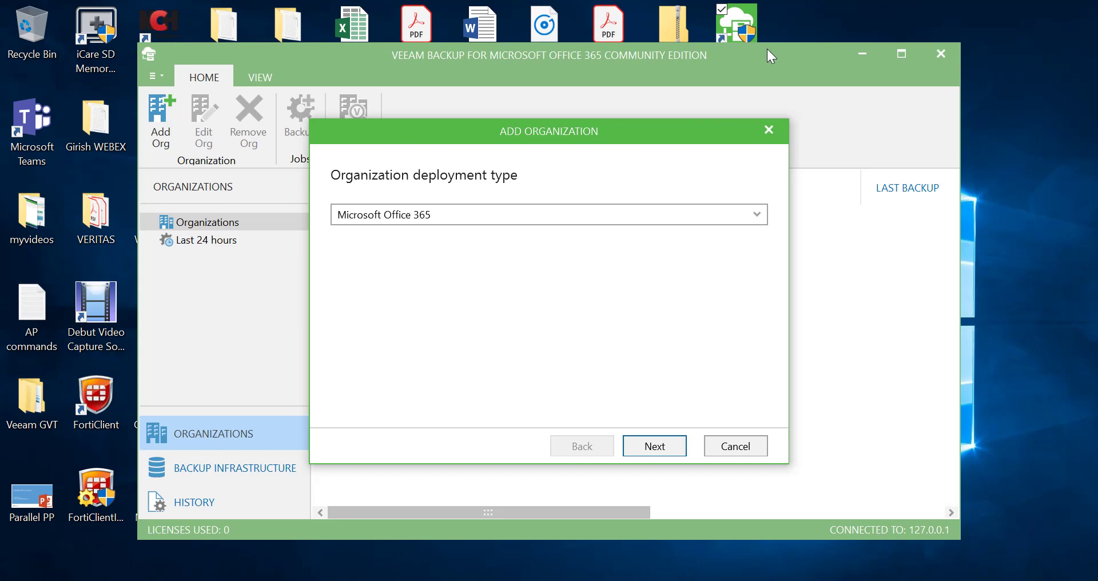
pyautogui.click(759, 218)
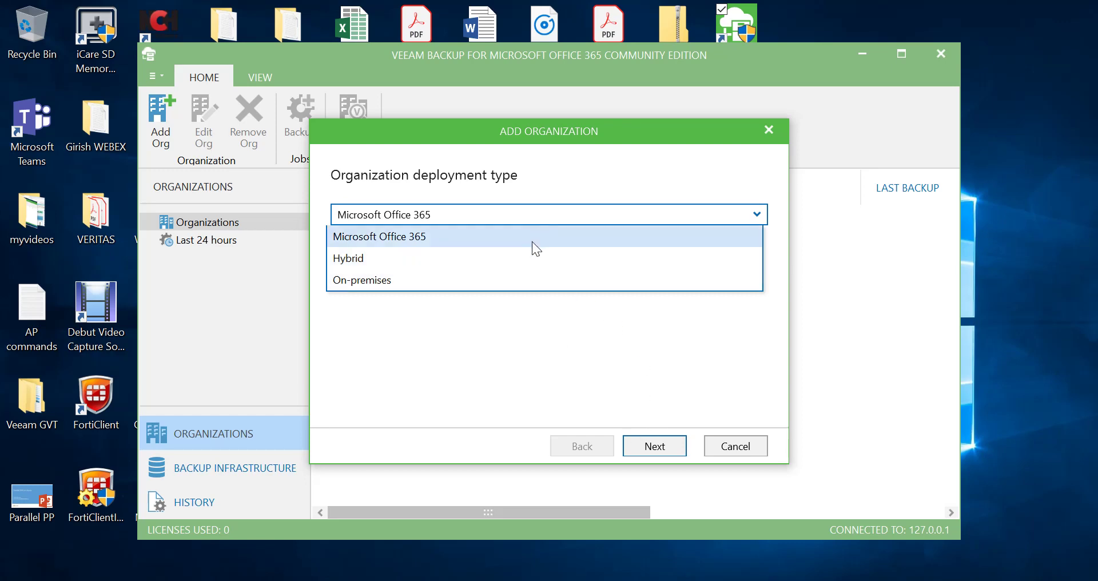
pyautogui.click(575, 235)
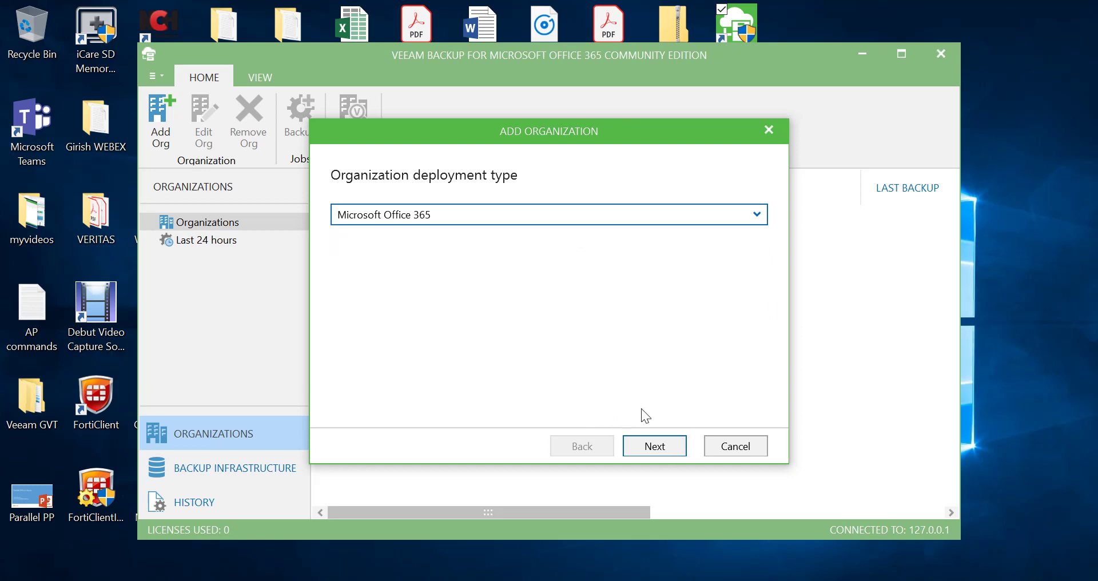
pyautogui.click(655, 449)
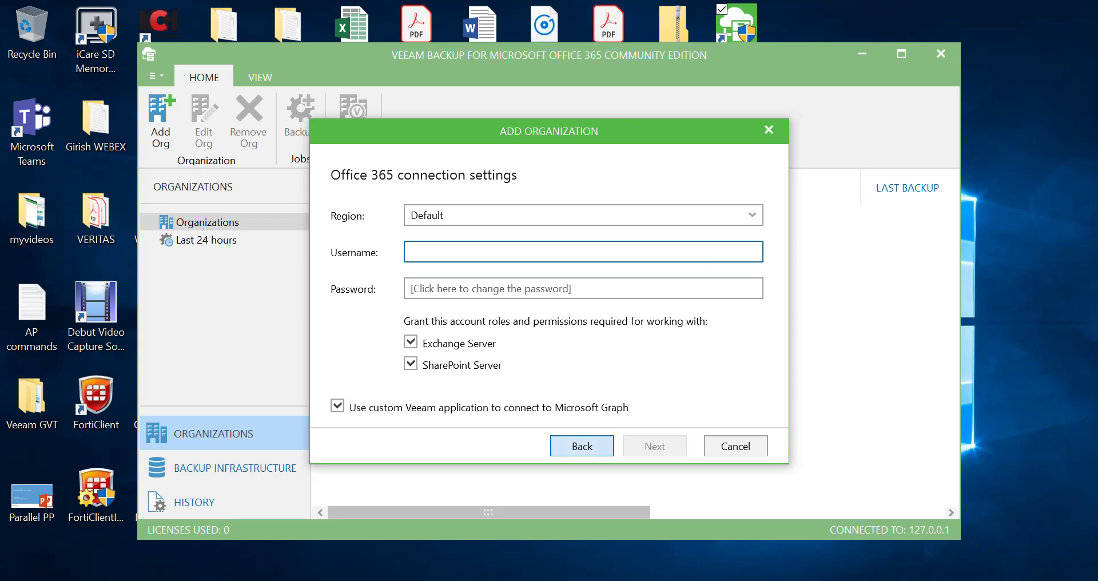
# In Chrome's Microsoft 365 admin center, view the Active users list and the signed-in admin account
pyautogui.click(577, 549)
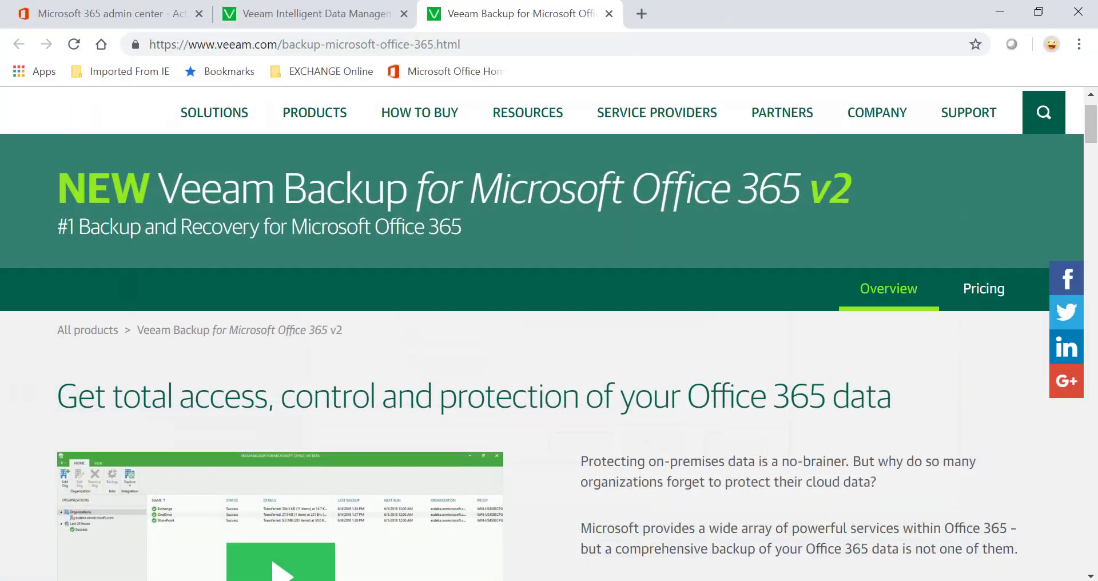
pyautogui.click(139, 13)
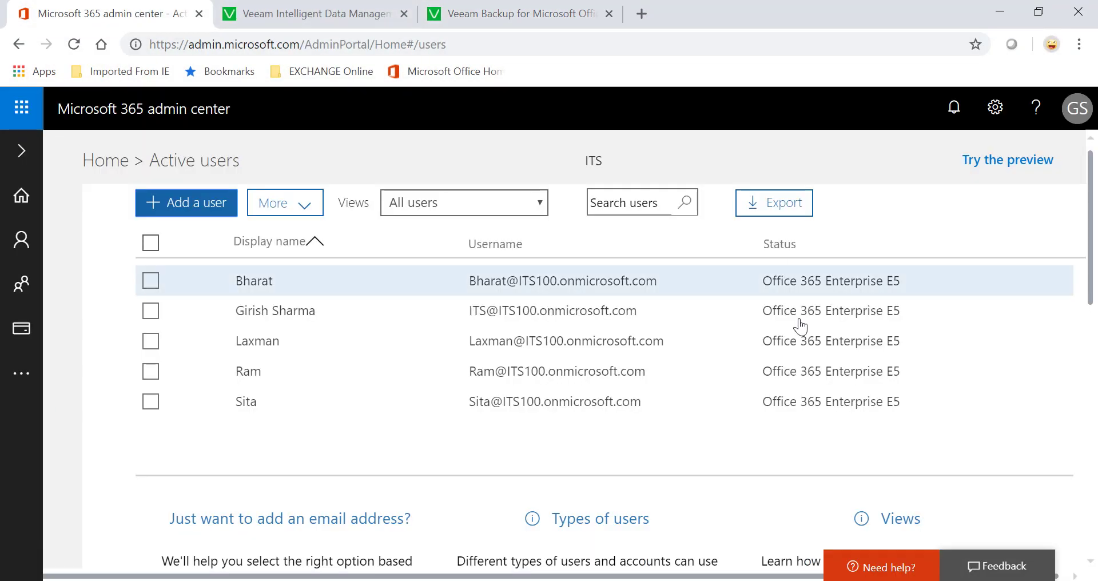
pyautogui.click(1074, 111)
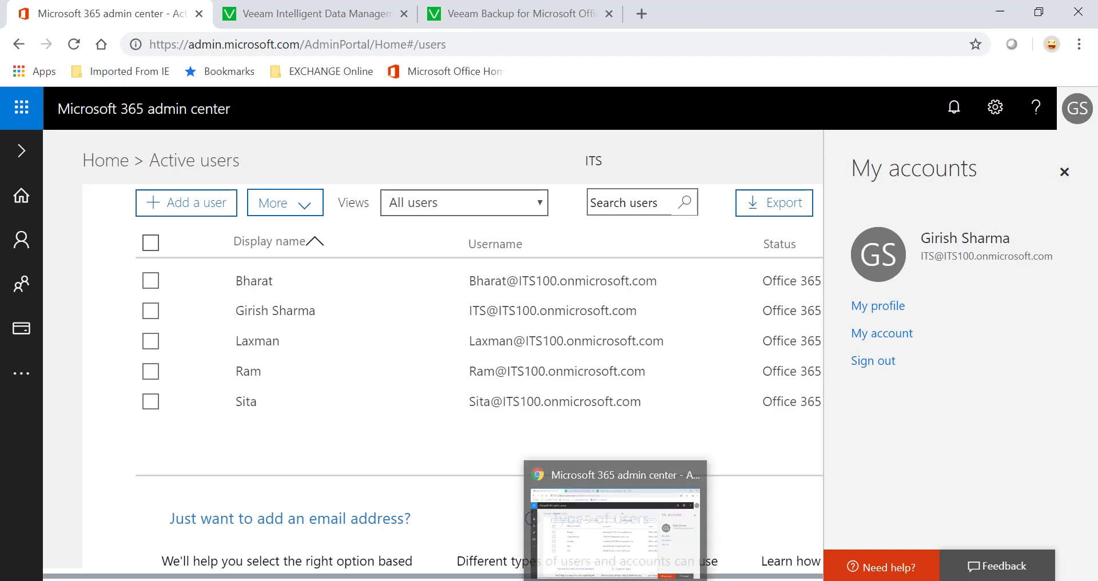
# Enter the Office 365 admin's e-mail username and account password in the connection settings
pyautogui.hotkey('alt', 'Tab')
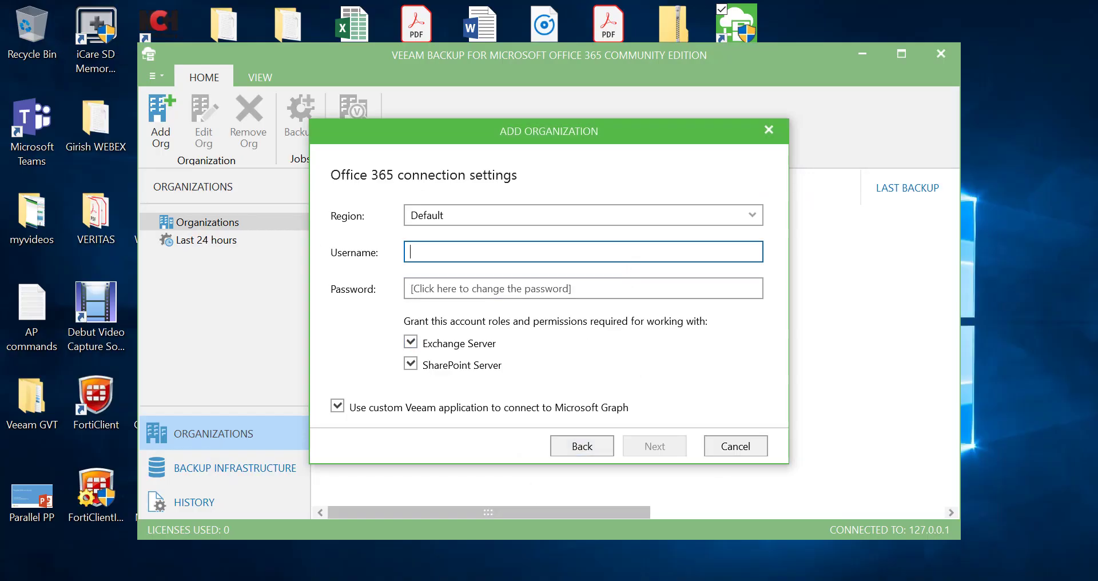
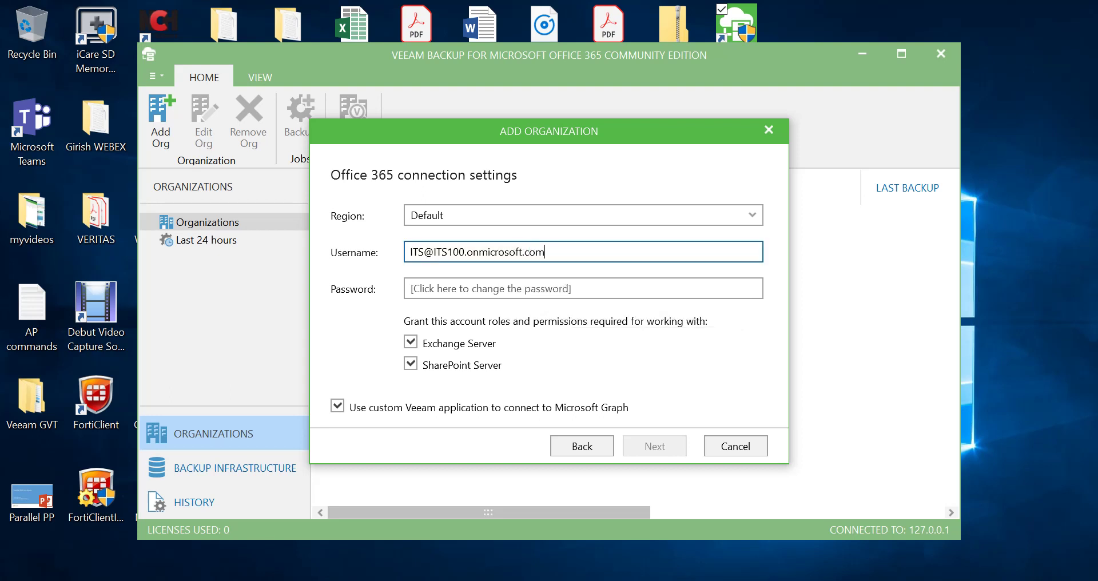
pyautogui.click(584, 288)
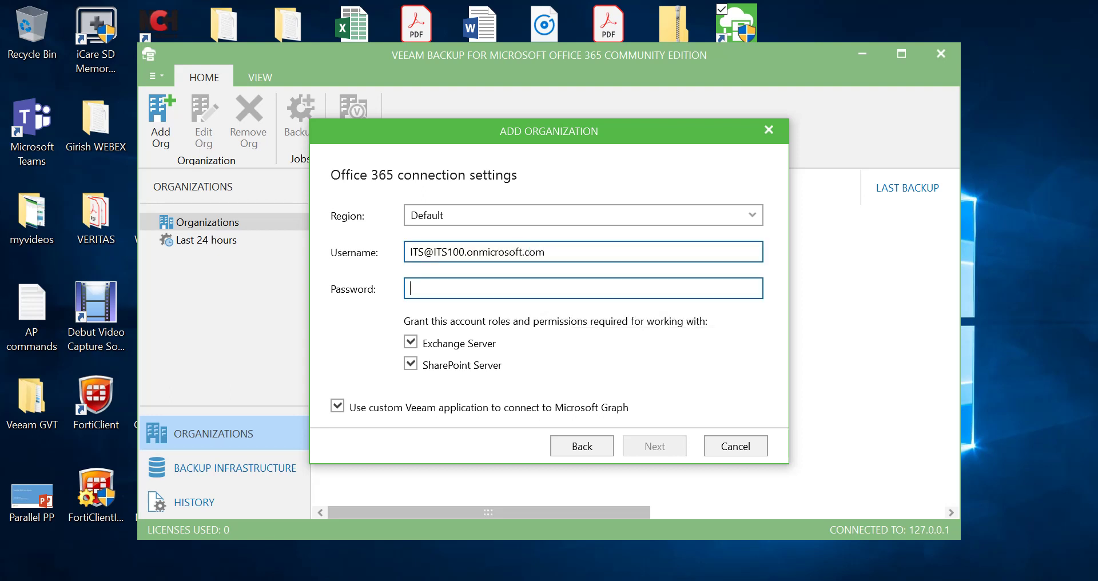
pyautogui.write('********')
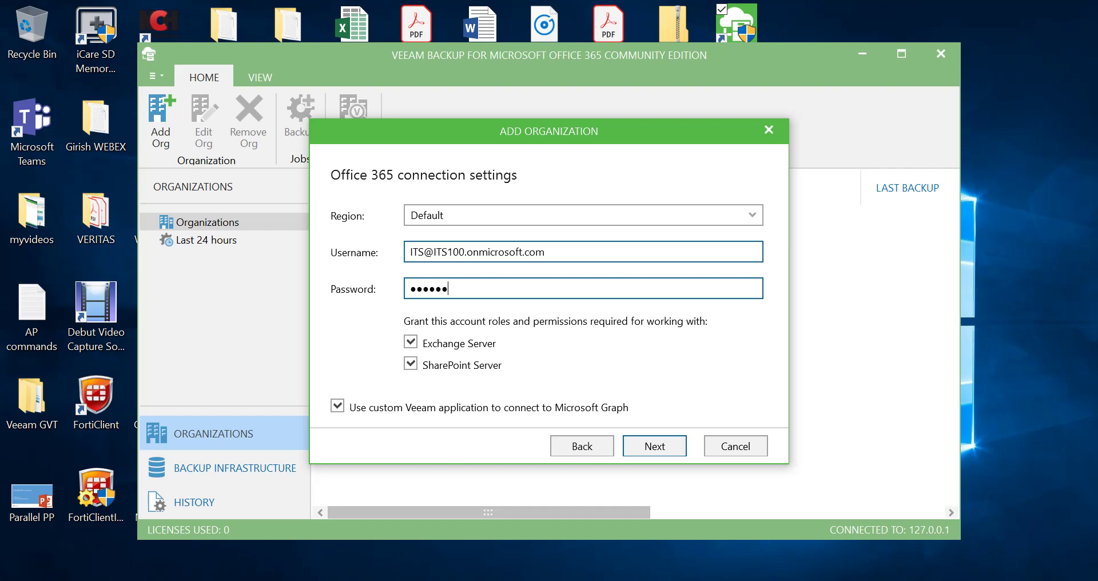
pyautogui.write('****')
# Verify the organization connection, retry the failed Microsoft Graph check, and review every check's result
pyautogui.click(668, 447)
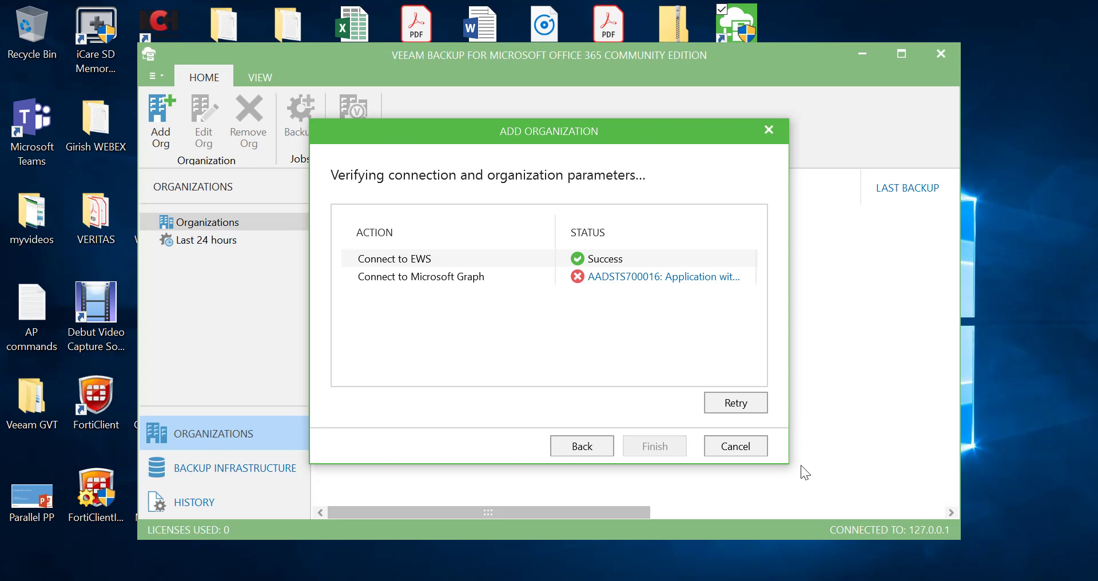
pyautogui.click(755, 406)
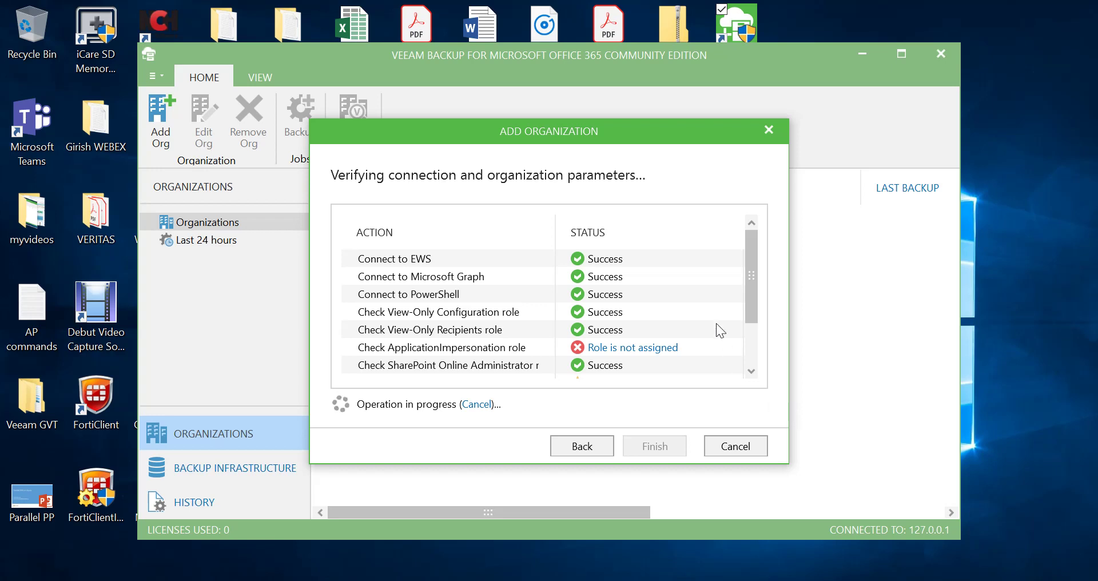
pyautogui.moveTo(752, 290); pyautogui.dragTo(757, 396)
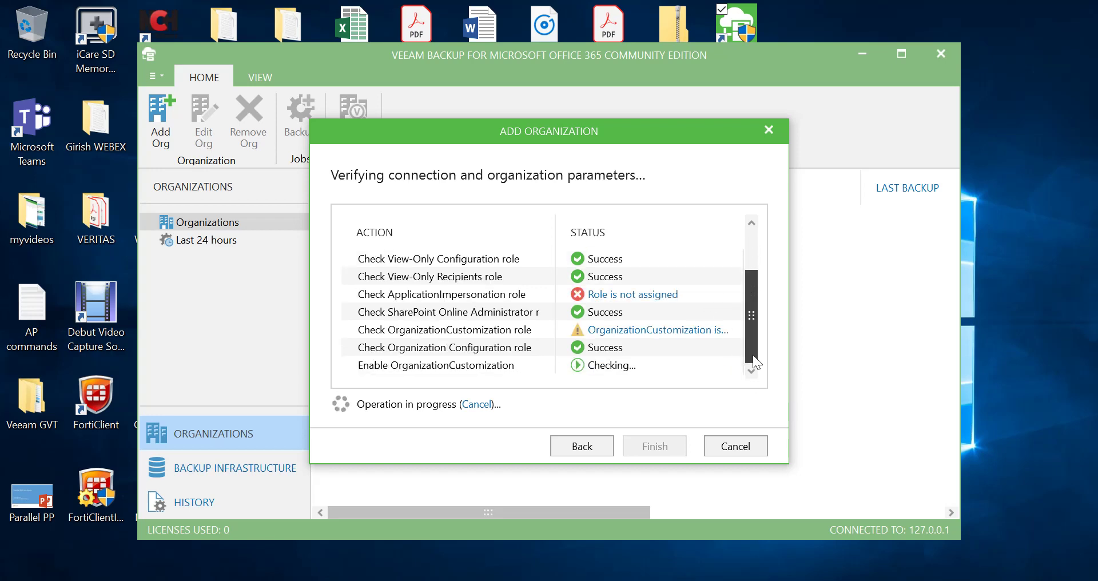
pyautogui.moveTo(753, 355); pyautogui.dragTo(753, 212)
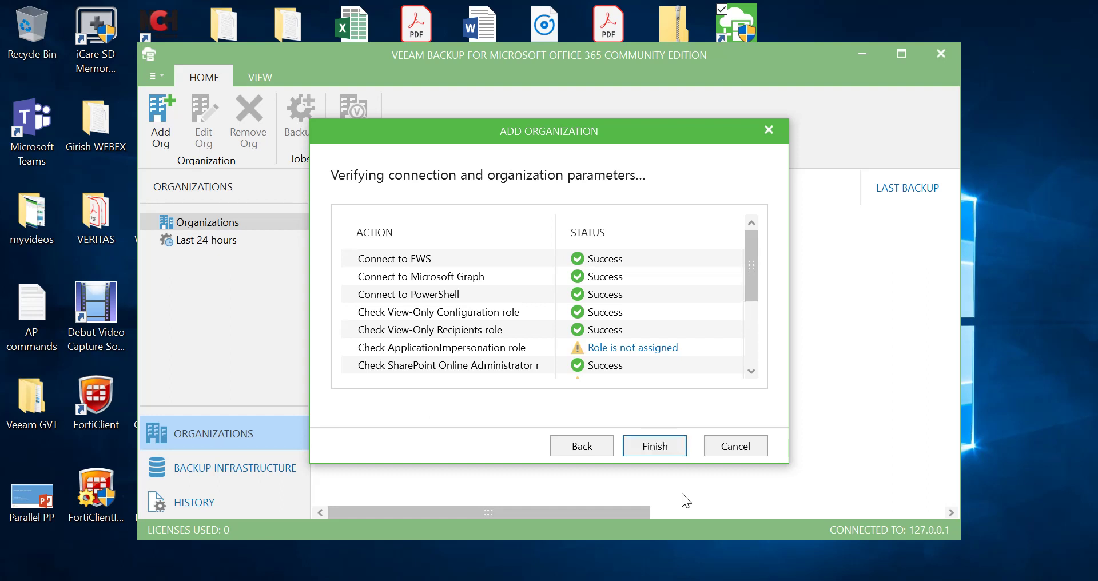
# Finish adding ITS100.onmicrosoft.com and select it in the maximized backup console
pyautogui.click(668, 447)
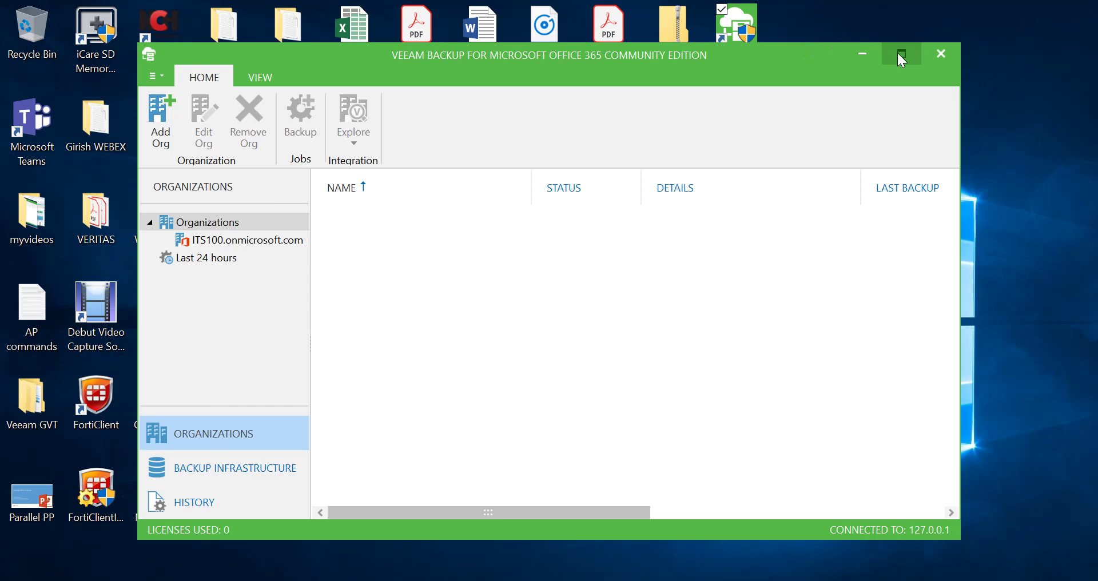
pyautogui.click(899, 54)
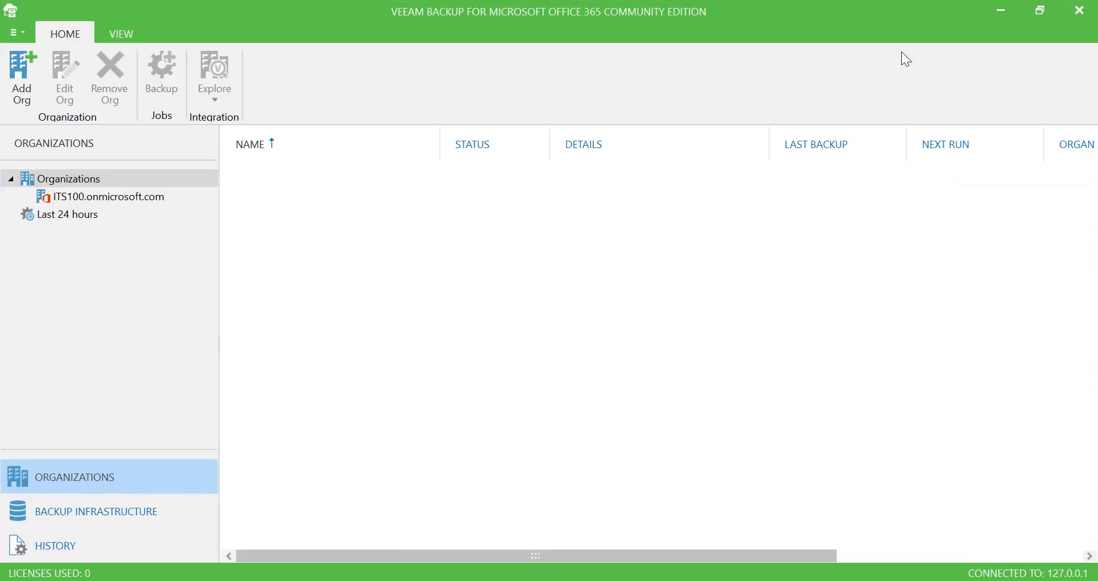
pyautogui.click(122, 197)
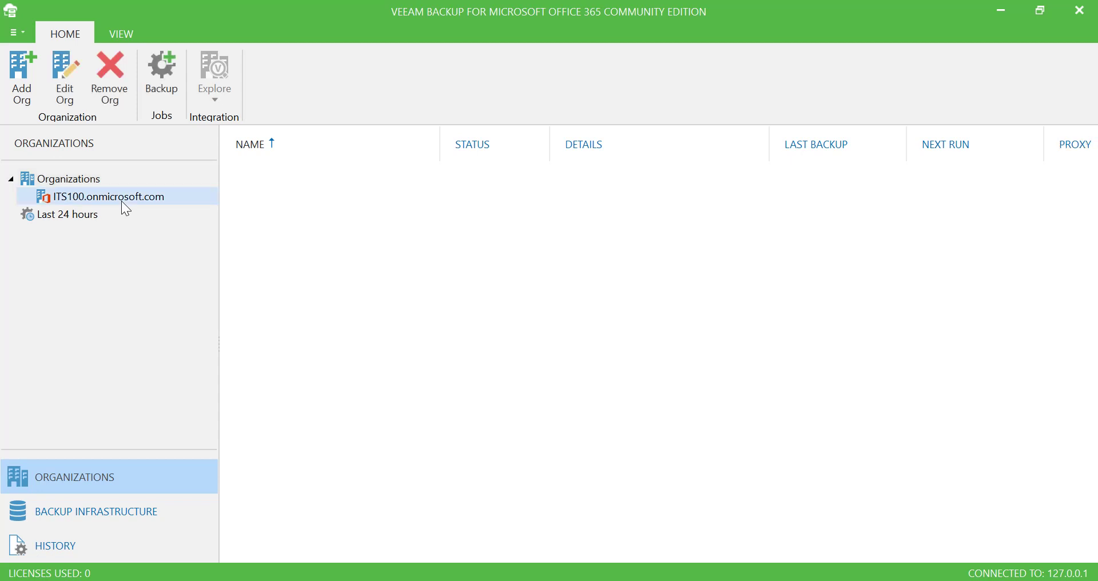
# Start a new backup job for the organization named '1st o365 B/up'
pyautogui.rightClick(121, 200)
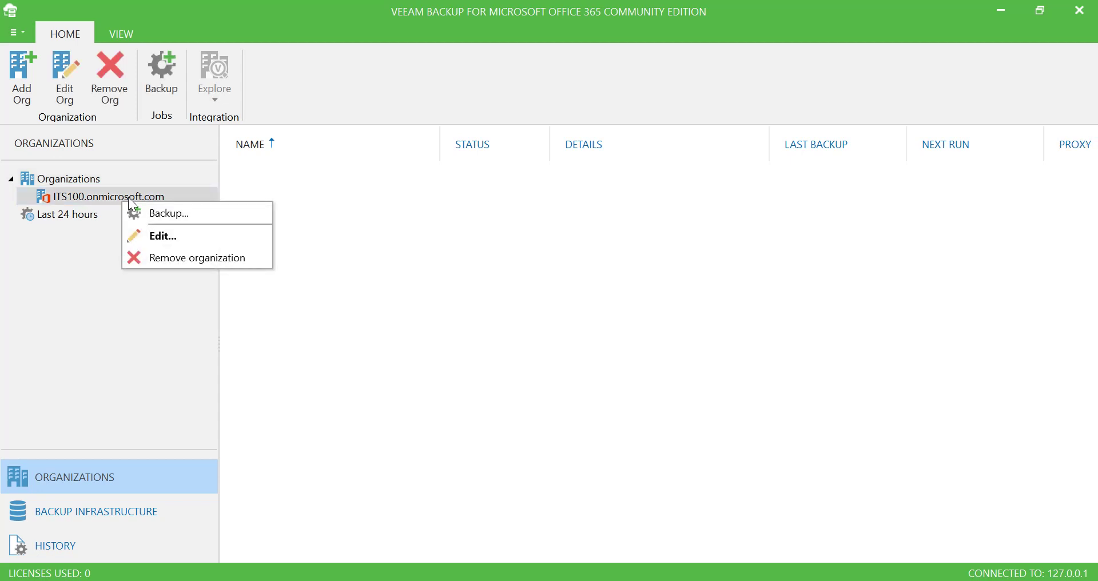
pyautogui.click(165, 214)
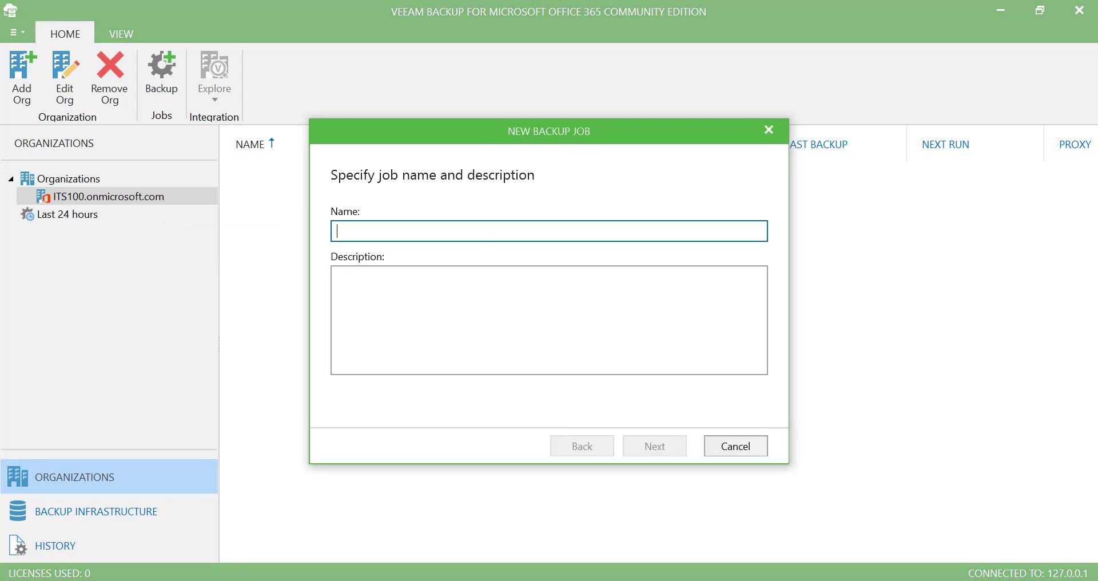
pyautogui.write('1st ')
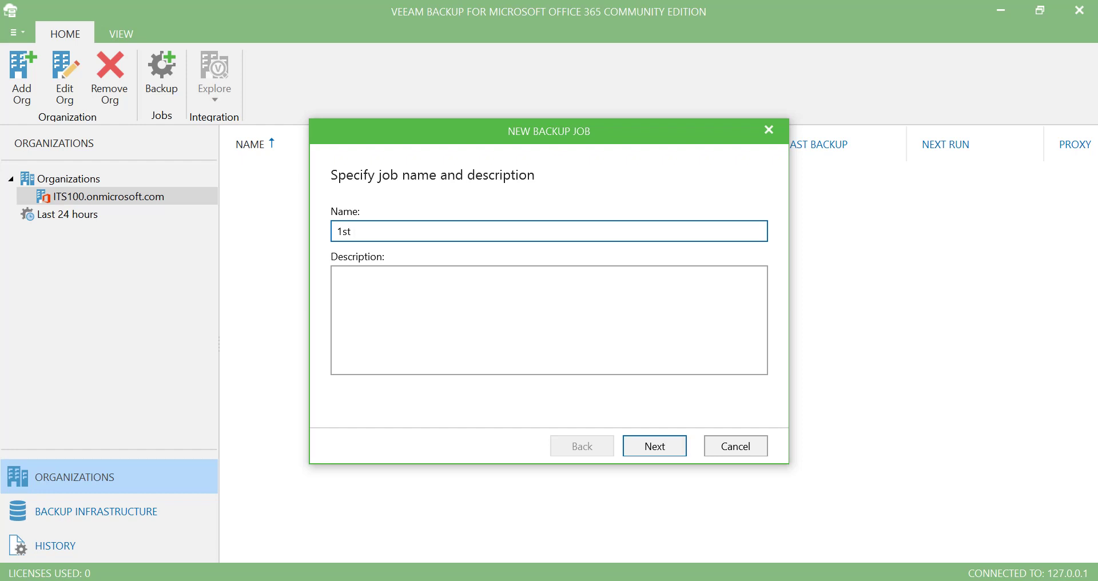
pyautogui.write('o35')
pyautogui.press('BackSpace')
pyautogui.write('65 B/up')
# Move past the job description and choose to back up only selected items
pyautogui.click(586, 317)
pyautogui.click(678, 445)
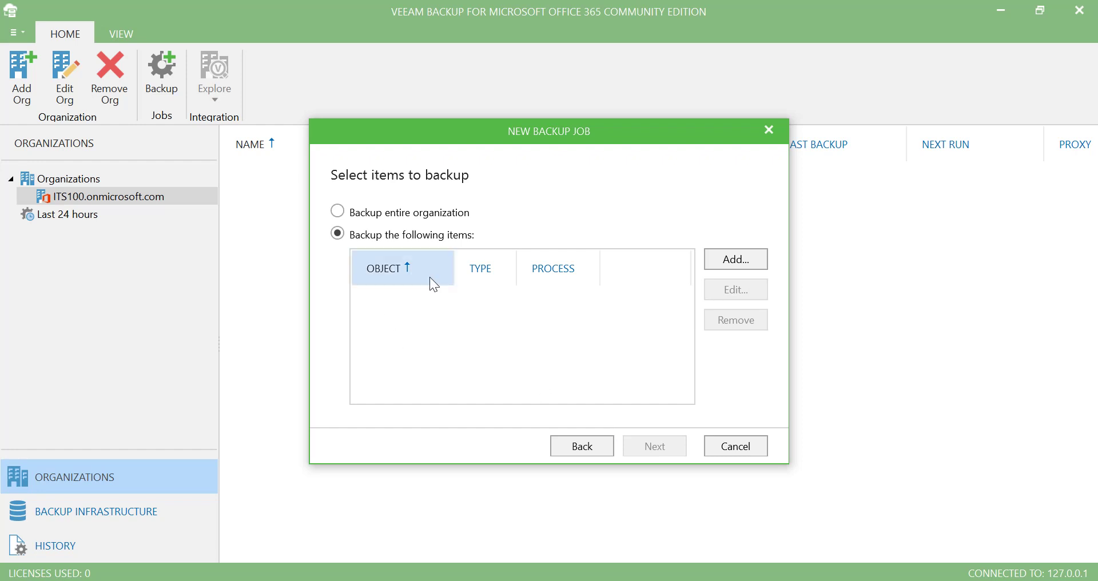
pyautogui.click(338, 213)
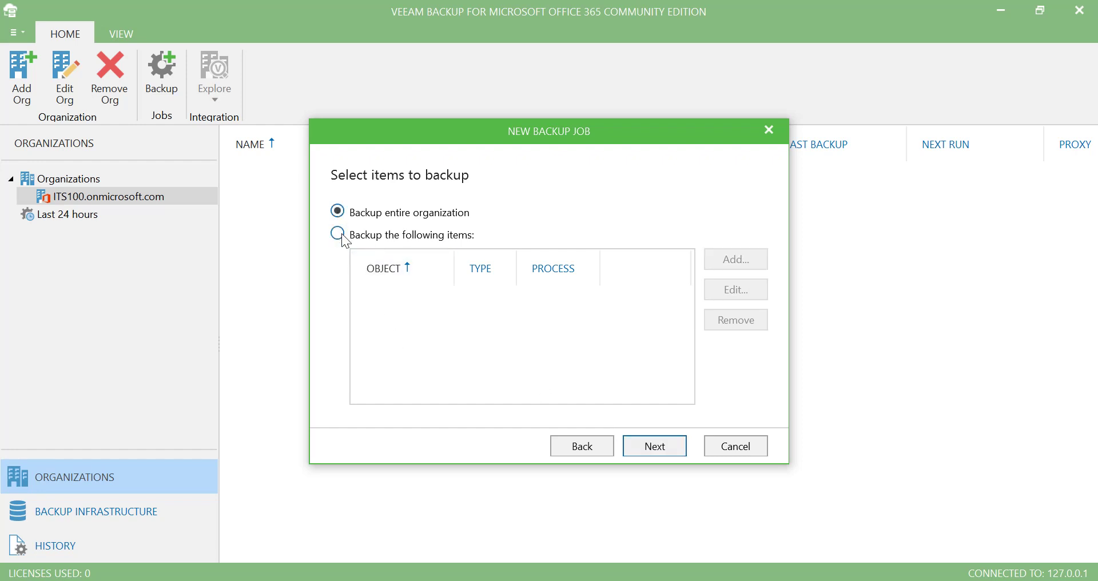
pyautogui.click(340, 236)
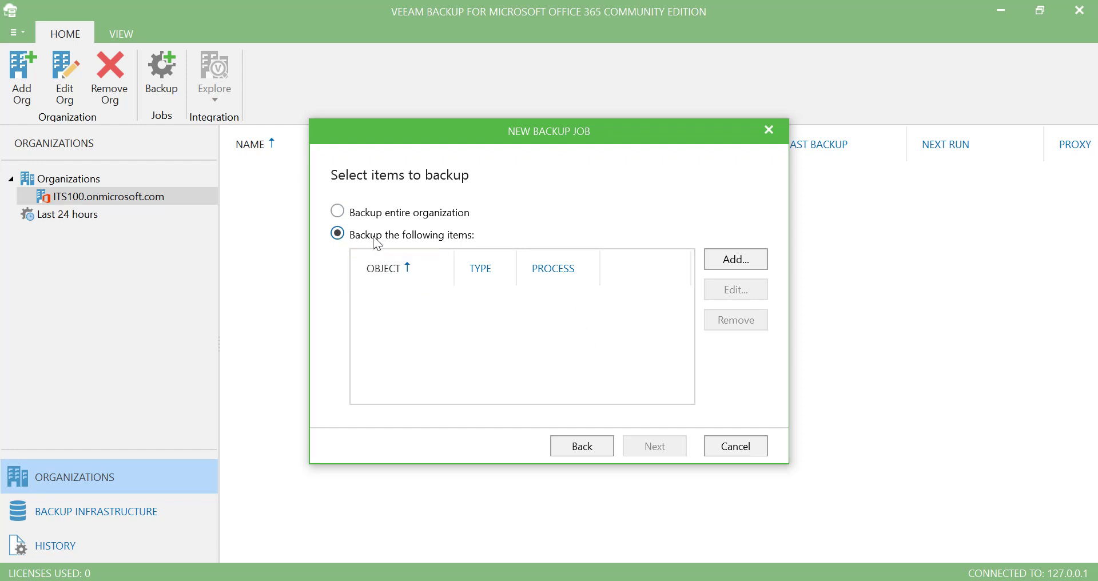
# Bring up Add Objects listing the organization's users to choose from
pyautogui.click(720, 263)
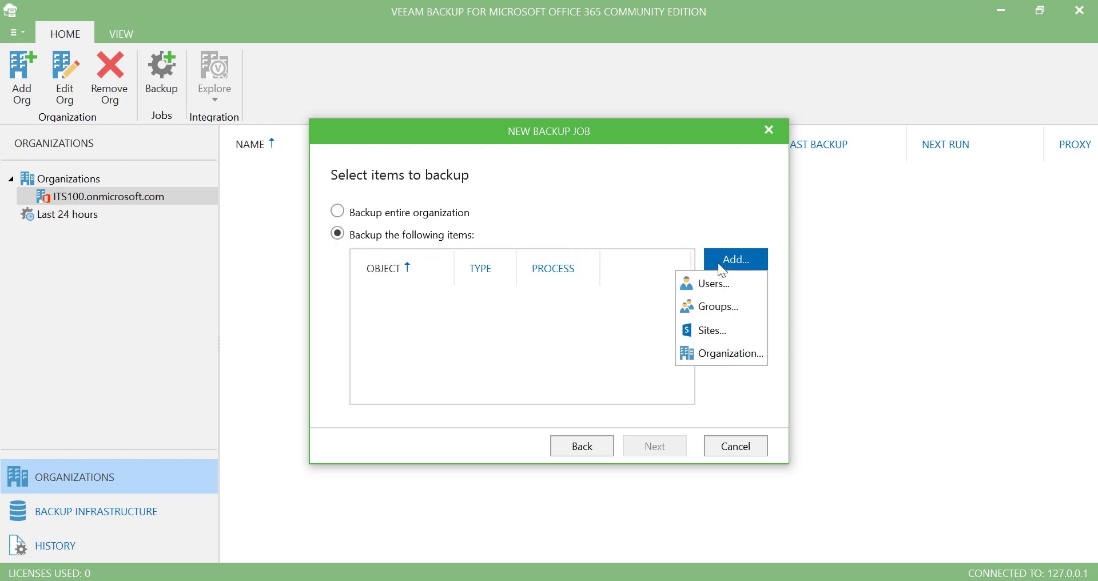
pyautogui.click(698, 289)
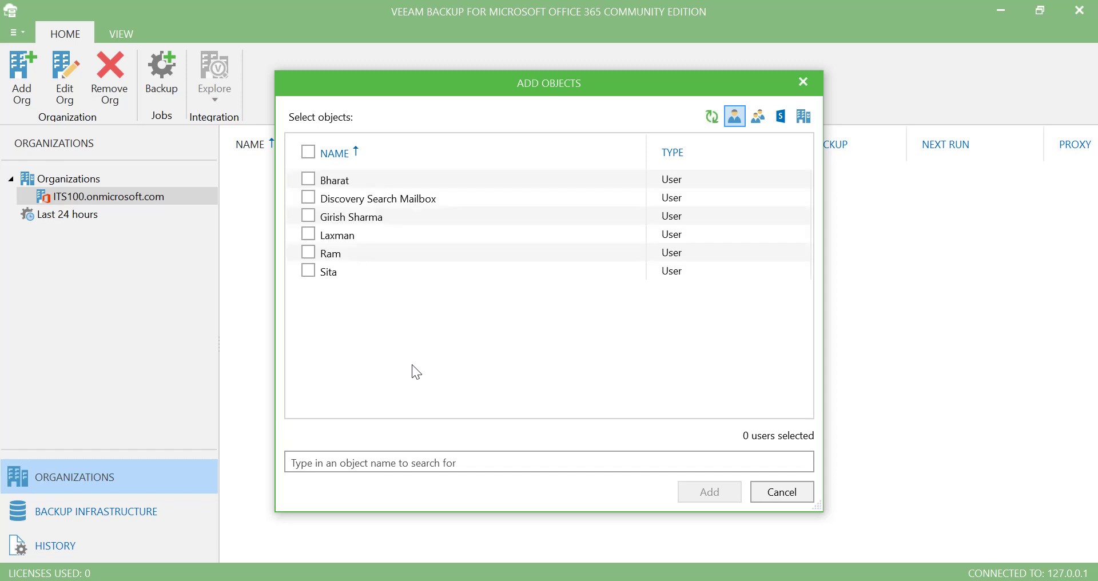
pyautogui.moveTo(616, 579)
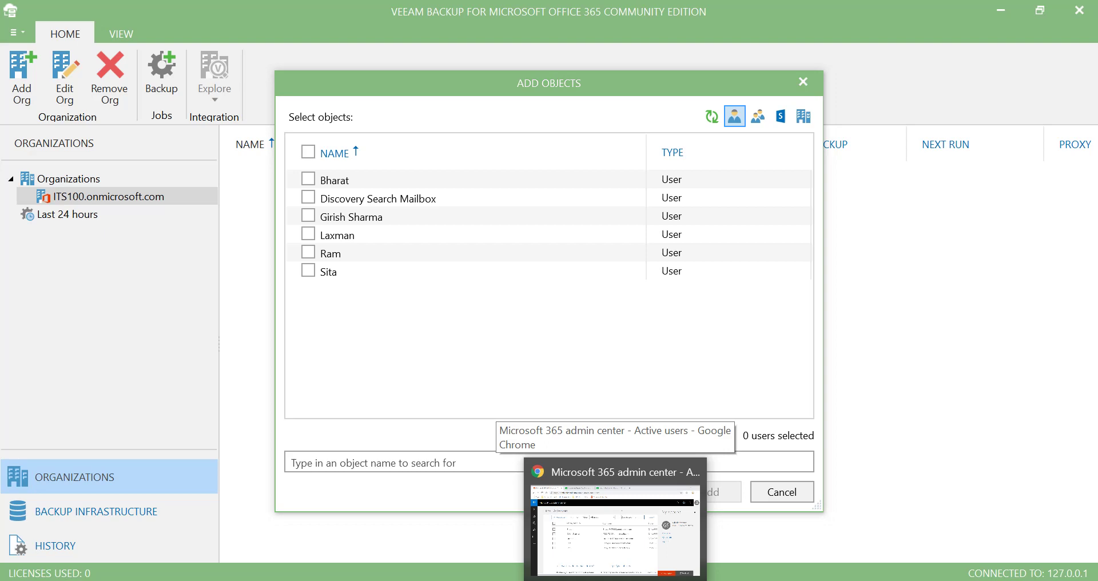
# Return to Microsoft 365 admin center and close the accounts panel to see all five E5-licensed users
pyautogui.click(616, 529)
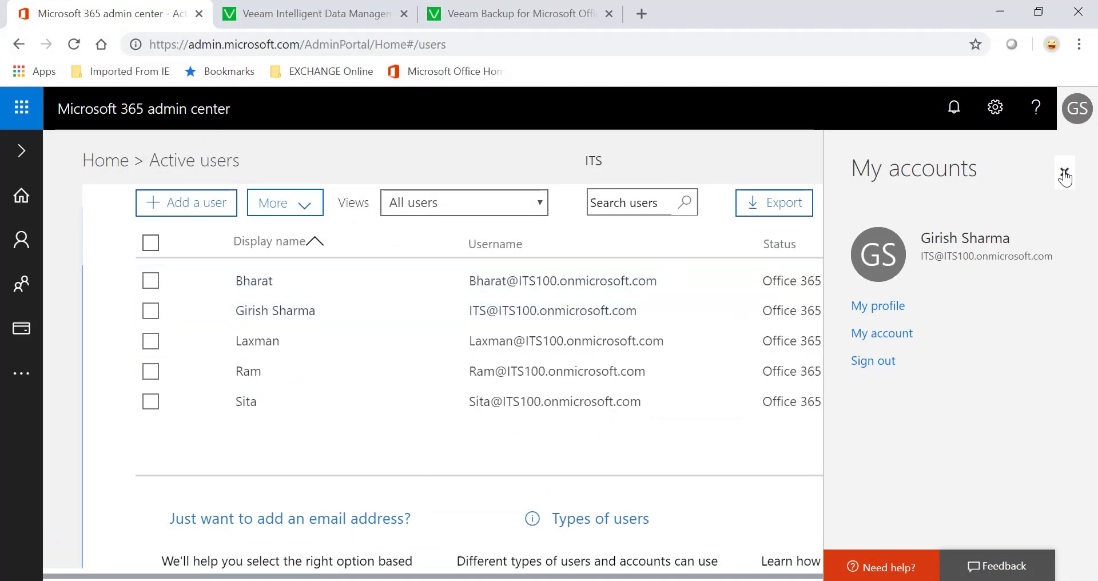
pyautogui.click(1065, 172)
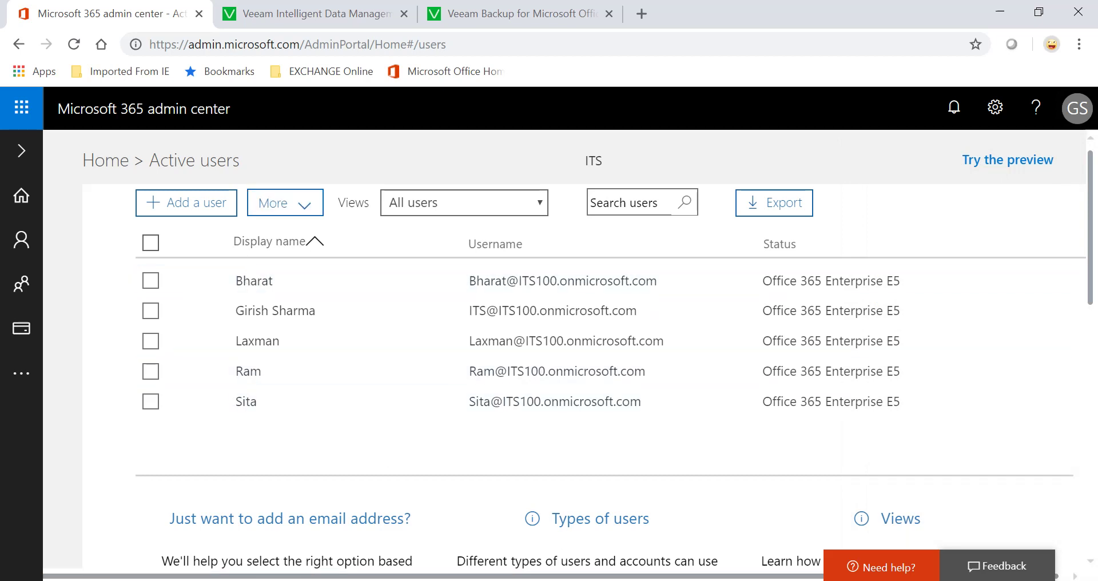
pyautogui.moveTo(615, 579)
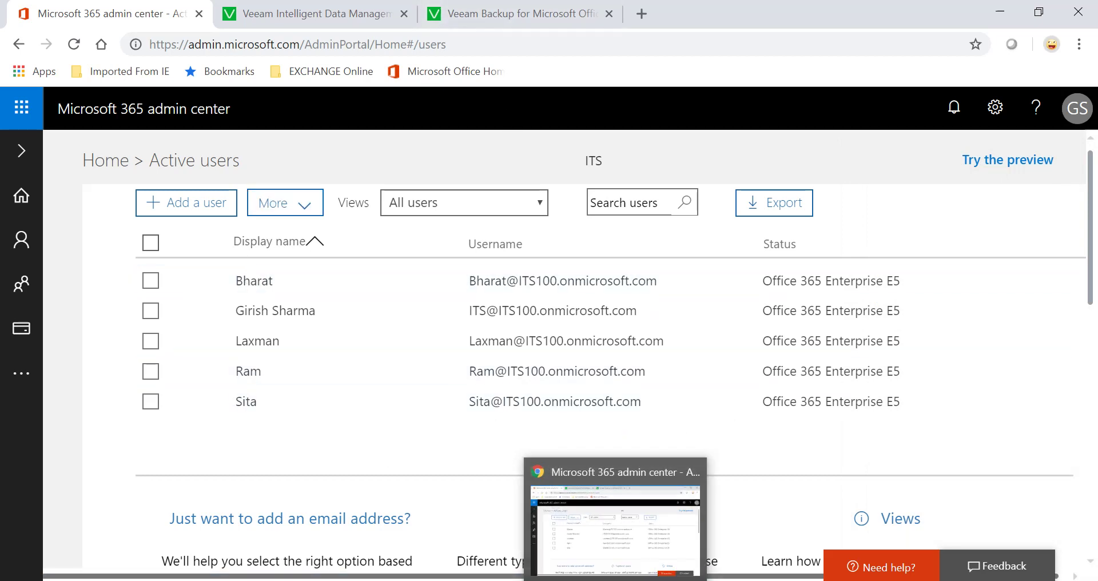
# Add the fifth user, second from the bottom, to the backup job
pyautogui.click(804, 579)
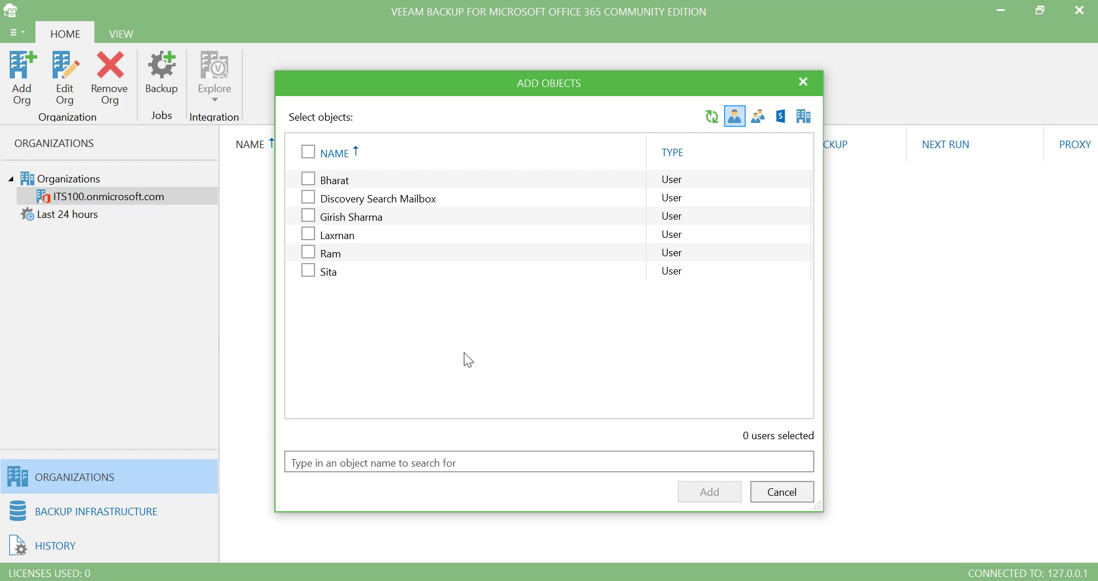
pyautogui.click(312, 249)
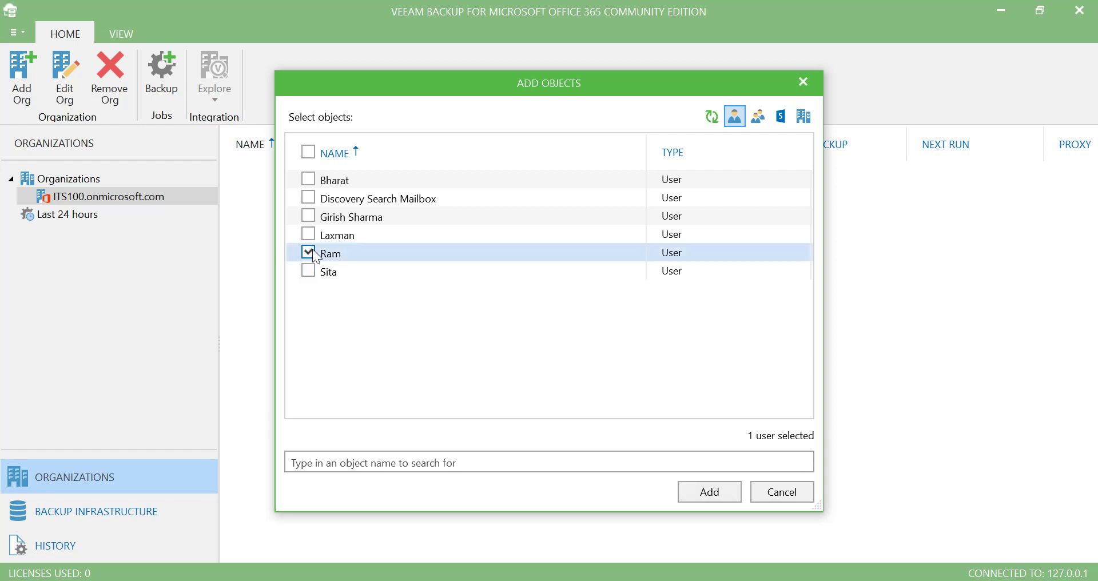
pyautogui.click(717, 489)
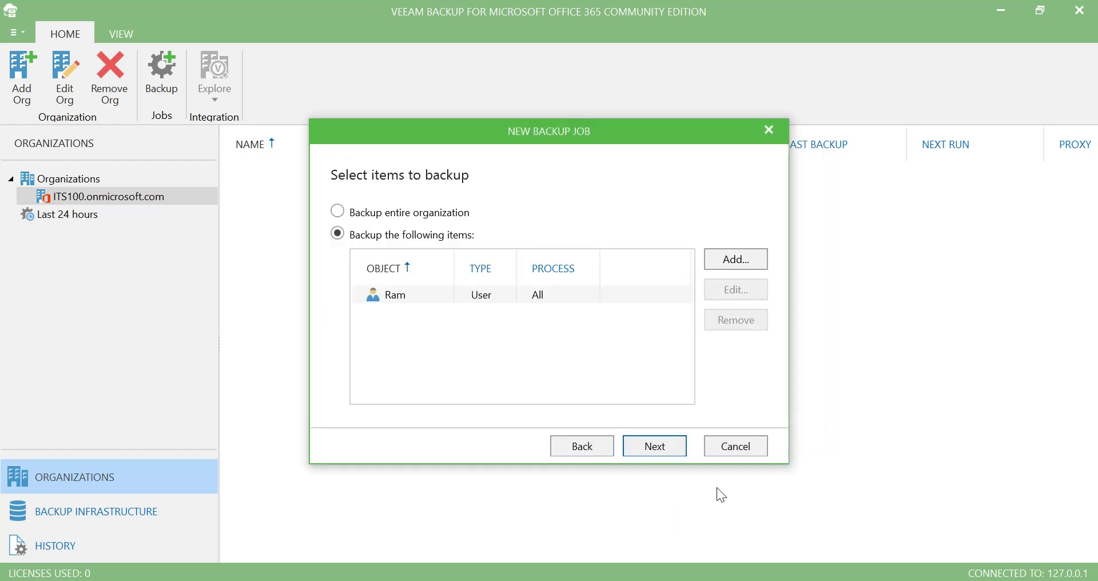
# Keep default exclusions, proxy and repository to reach the daily 5:00 PM schedule
pyautogui.click(656, 447)
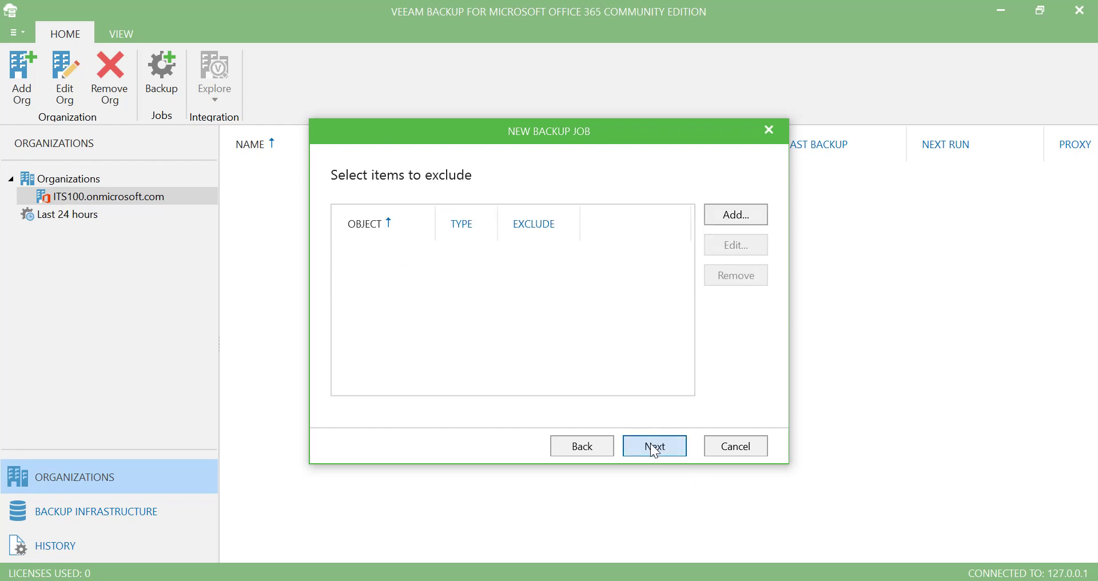
pyautogui.click(655, 447)
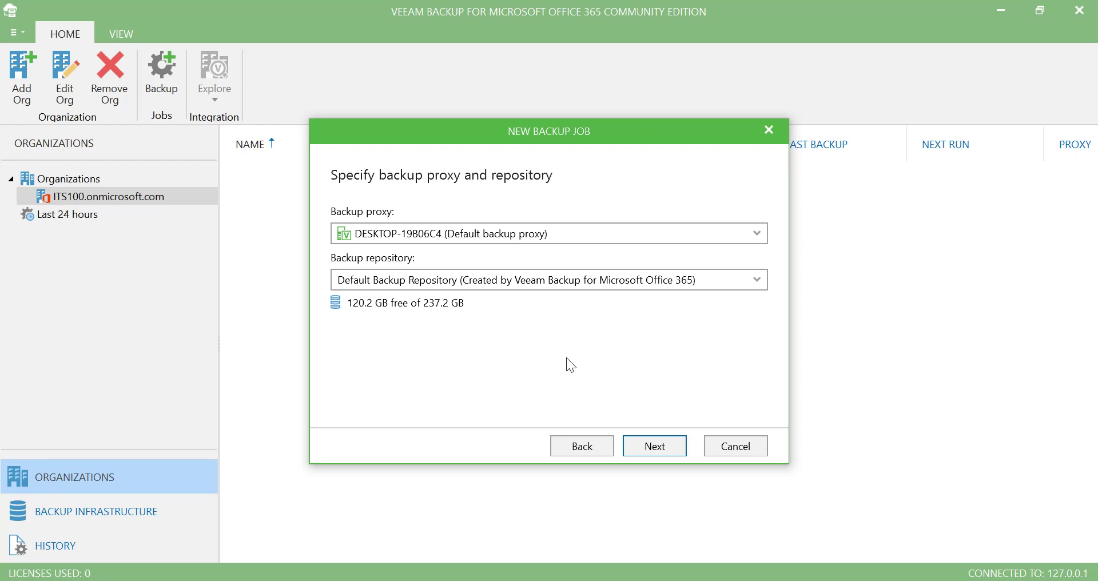
pyautogui.click(670, 455)
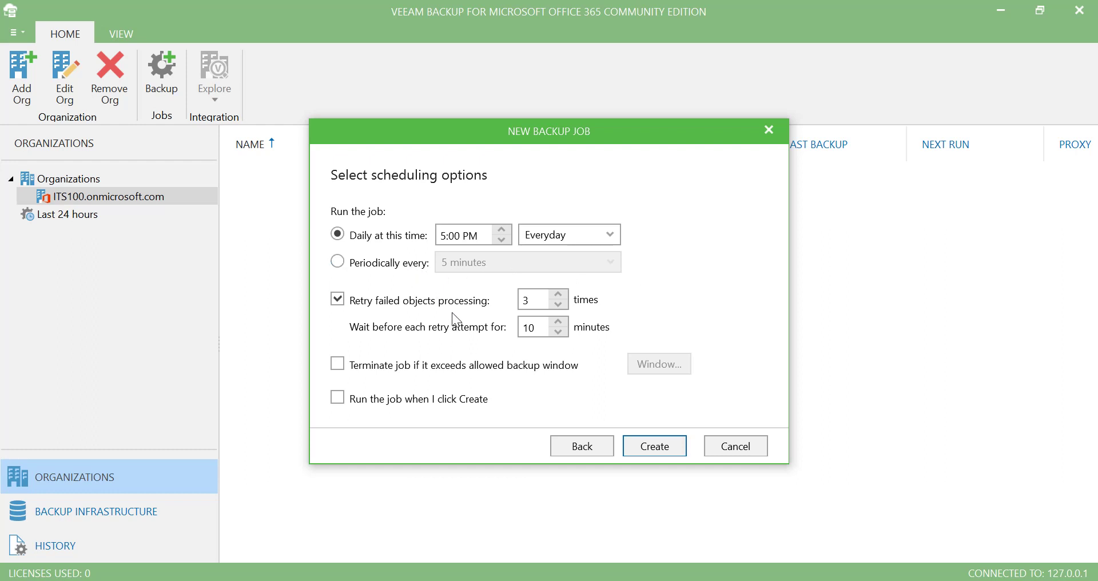
# Create the '1st o365 B/up' job with next run 1/13/2019 5:00 PM and start it now
pyautogui.click(655, 446)
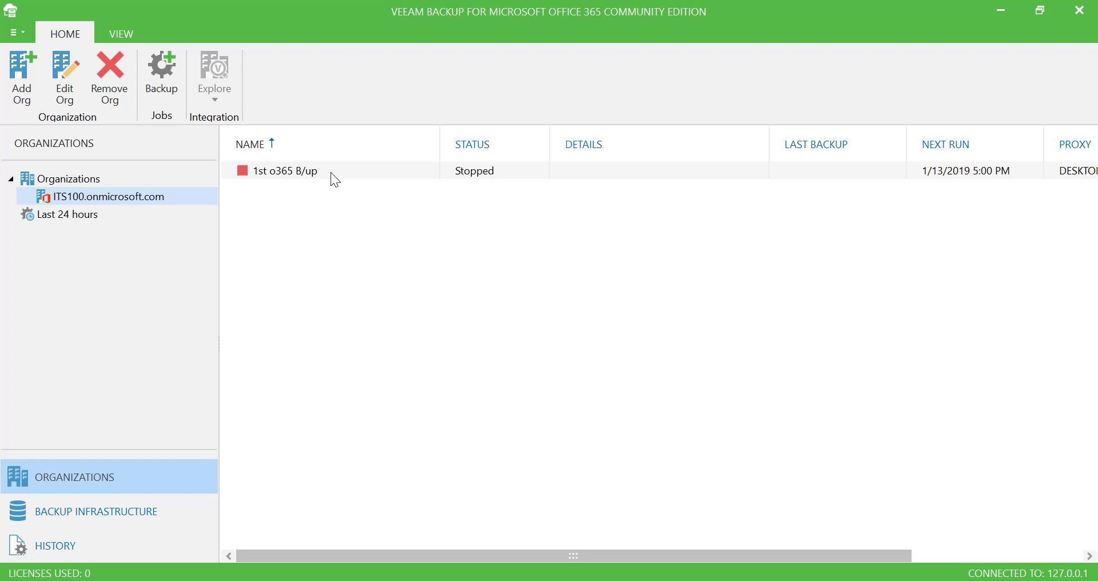
pyautogui.rightClick(330, 172)
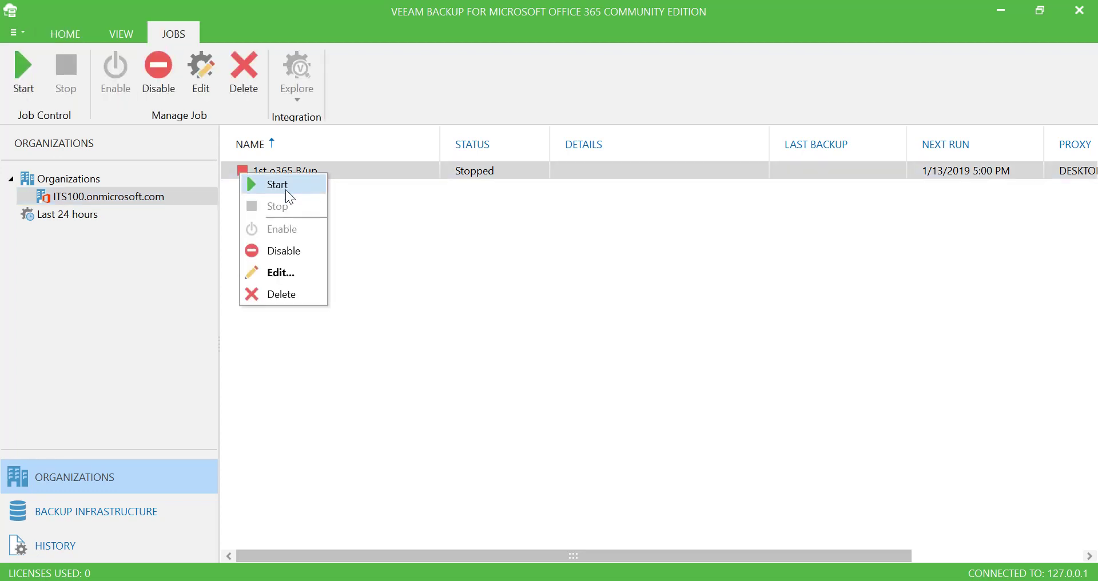
pyautogui.click(575, 362)
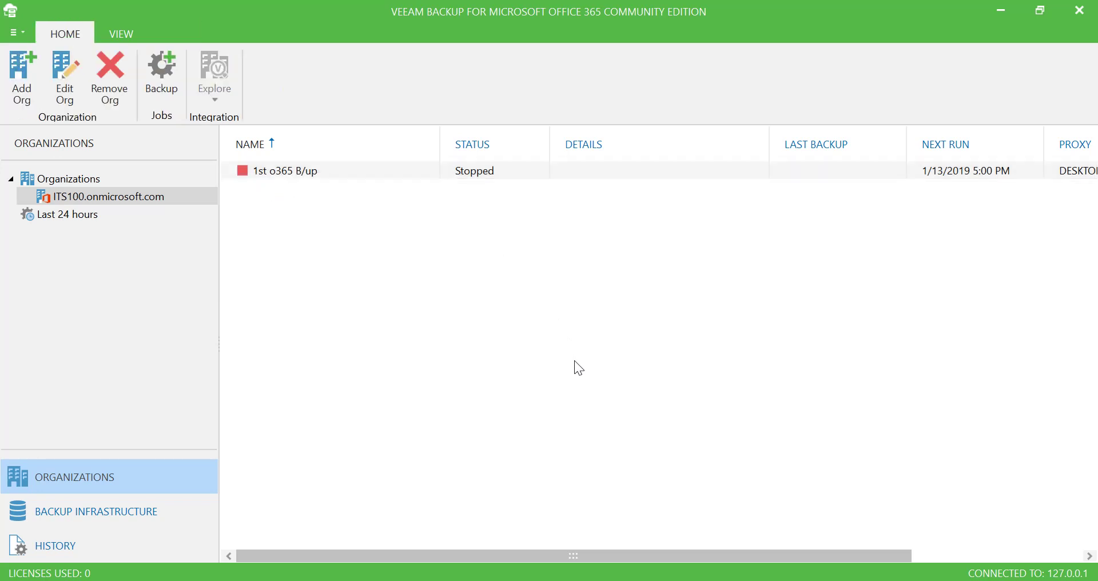